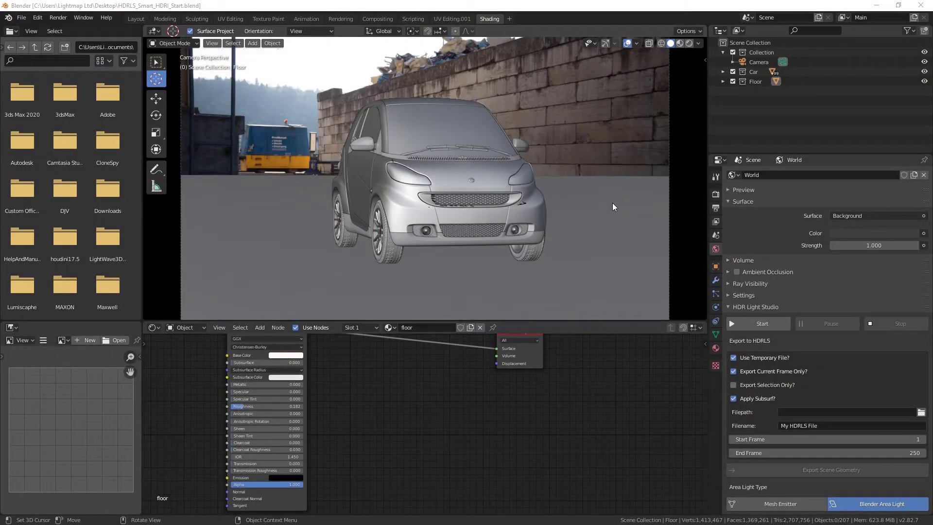
Switch the Blender viewport to Rendered shading to preview the red car under the street HDRI.
click(687, 44)
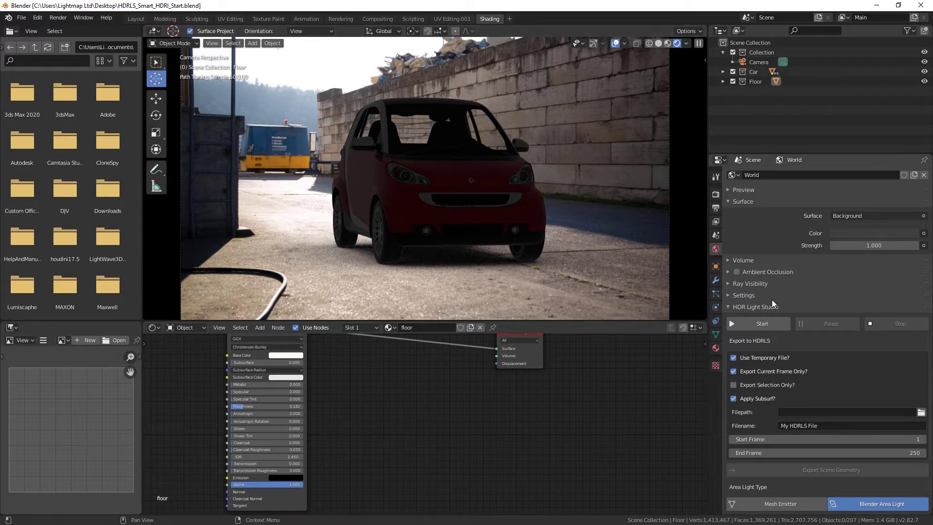
Launch HDR Light Studio from Blender, play the Render View, and import the car geometry.
click(774, 324)
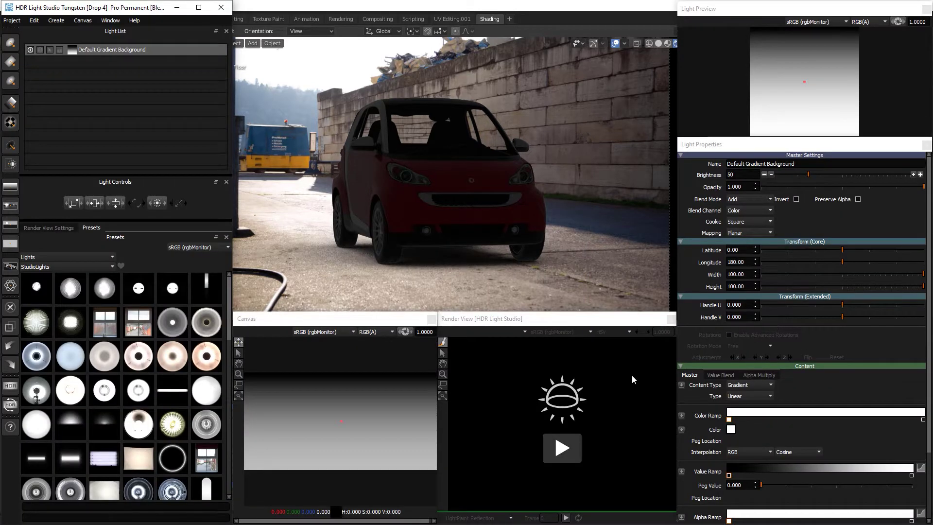
click(555, 435)
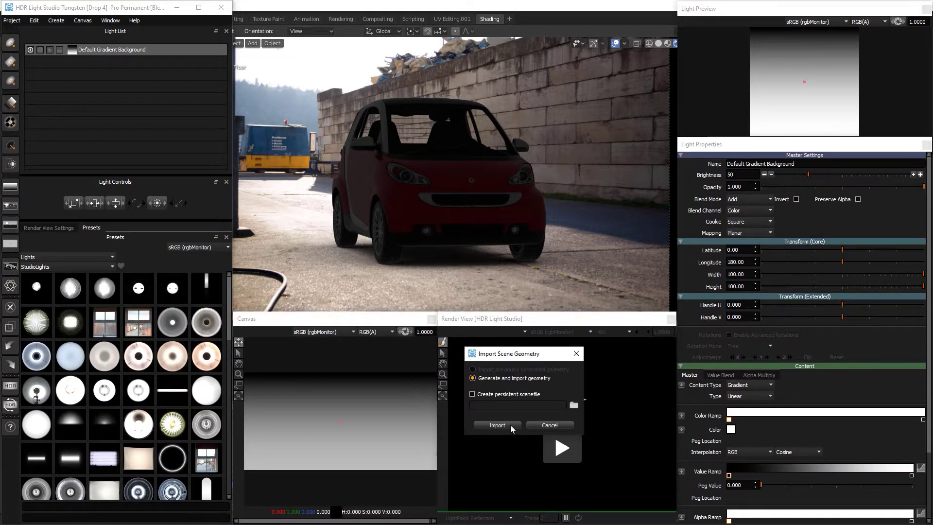
click(497, 425)
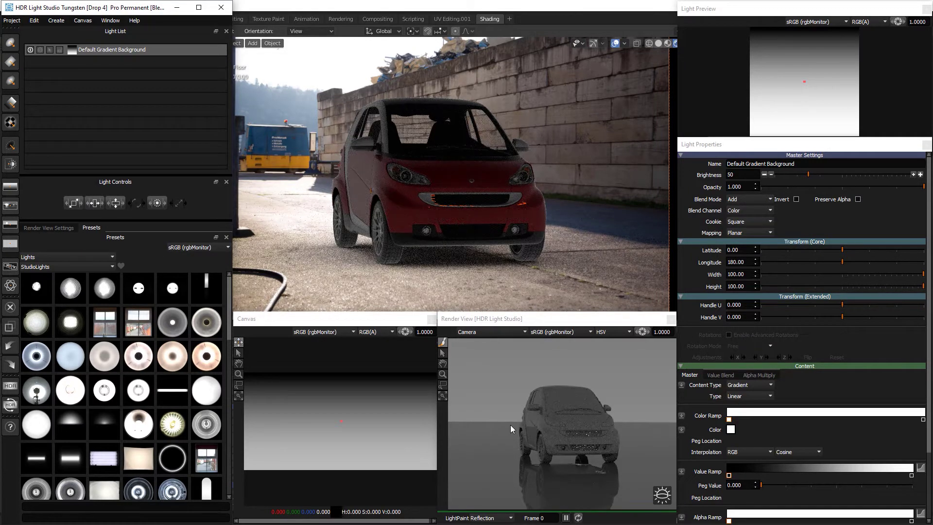
Replace the Default Gradient Background with a Picture Background using small_train_hdri_3k.hdr.
right_click(136, 49)
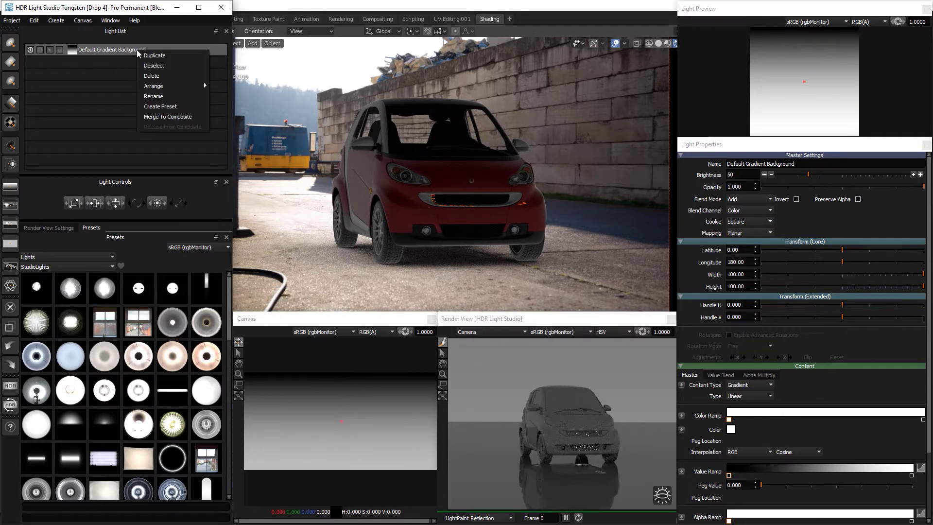
click(158, 75)
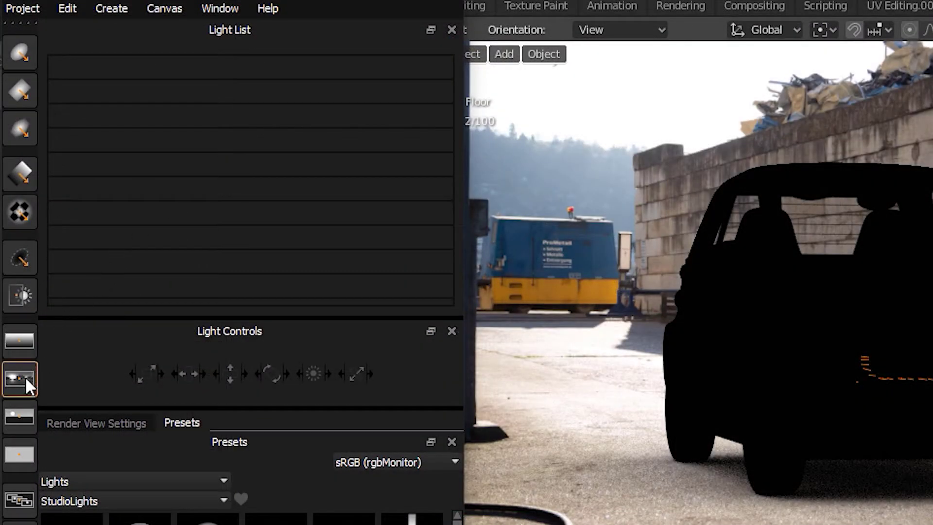
click(24, 377)
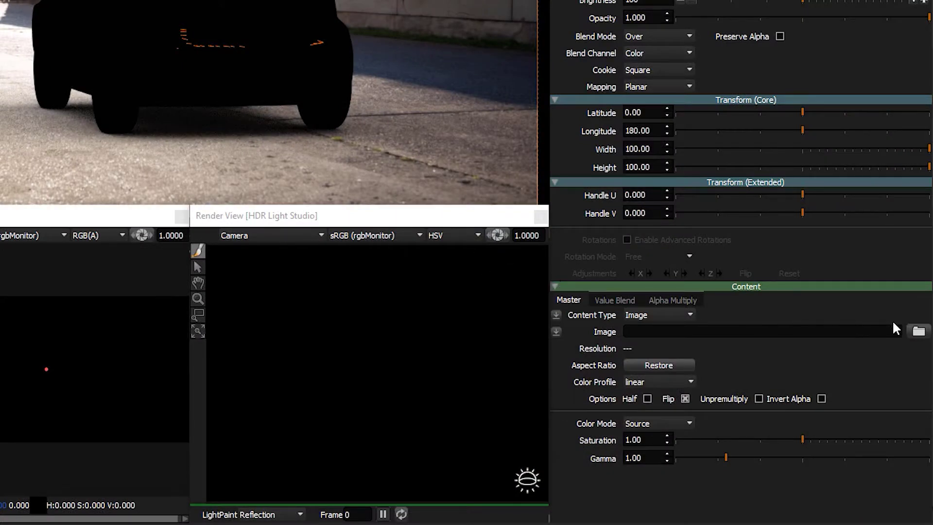
click(918, 333)
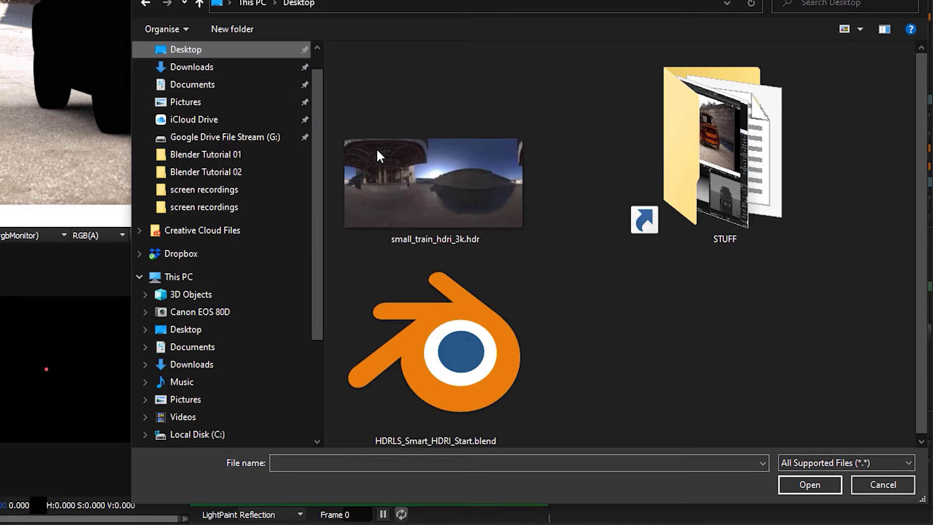
click(503, 208)
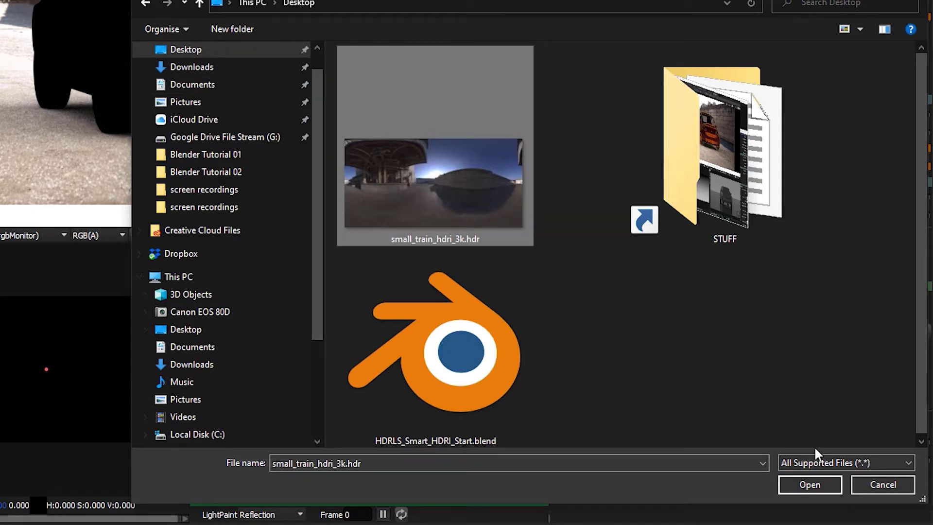
Open small_train_hdri_3k.hdr, converting it to a tiled .tx file saved on the Desktop.
click(821, 482)
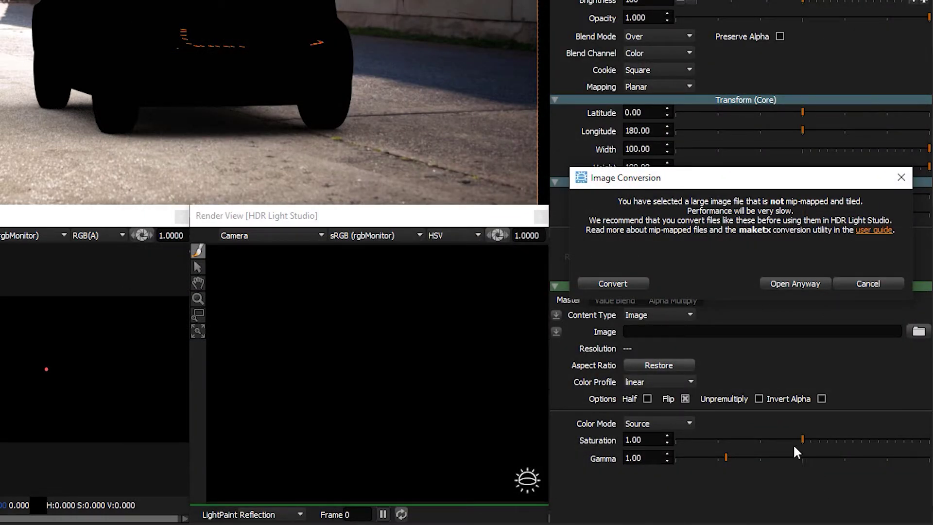
click(636, 283)
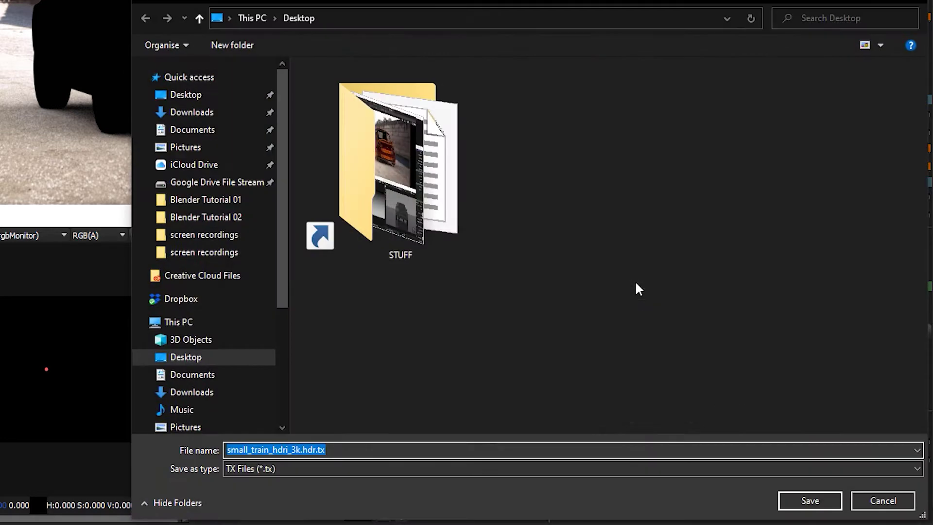
click(804, 500)
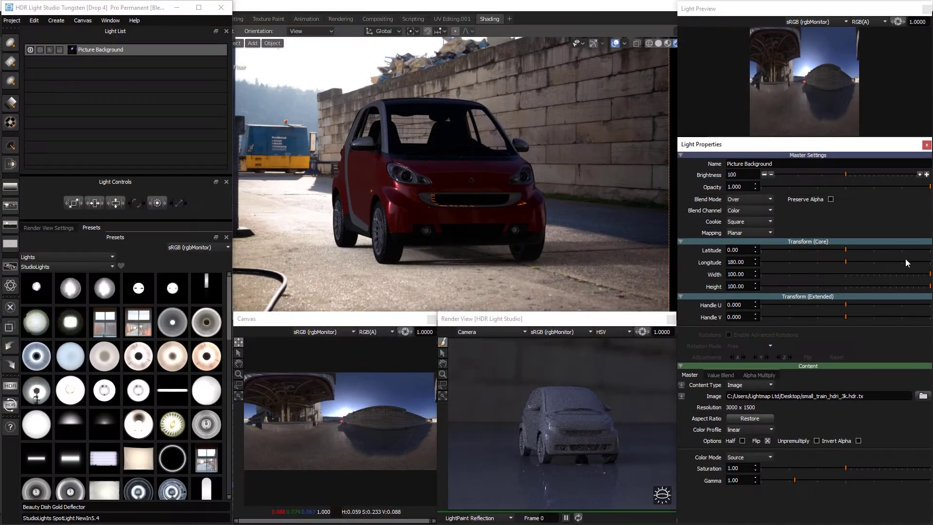
Raise the picture background brightness to 400 and rotate it to longitude 145.46.
click(926, 174)
click(926, 174)
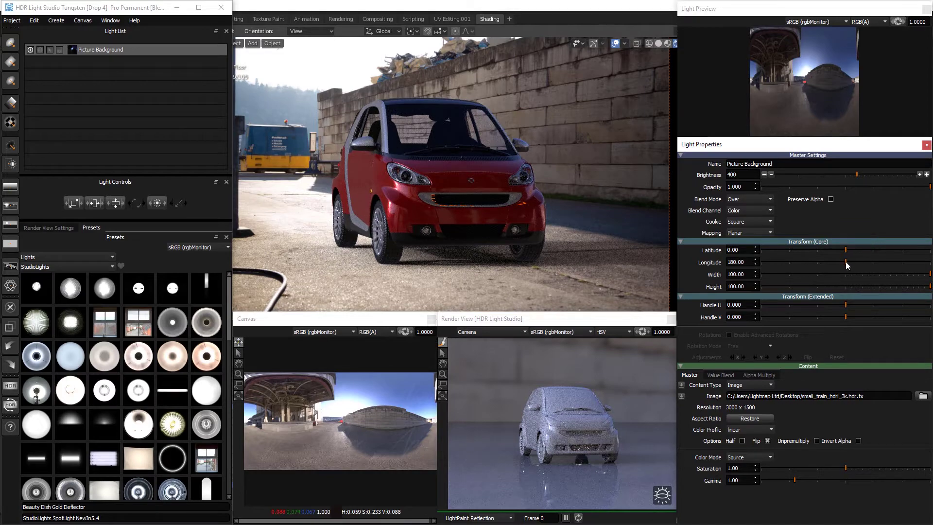
drag(845, 261, 801, 262)
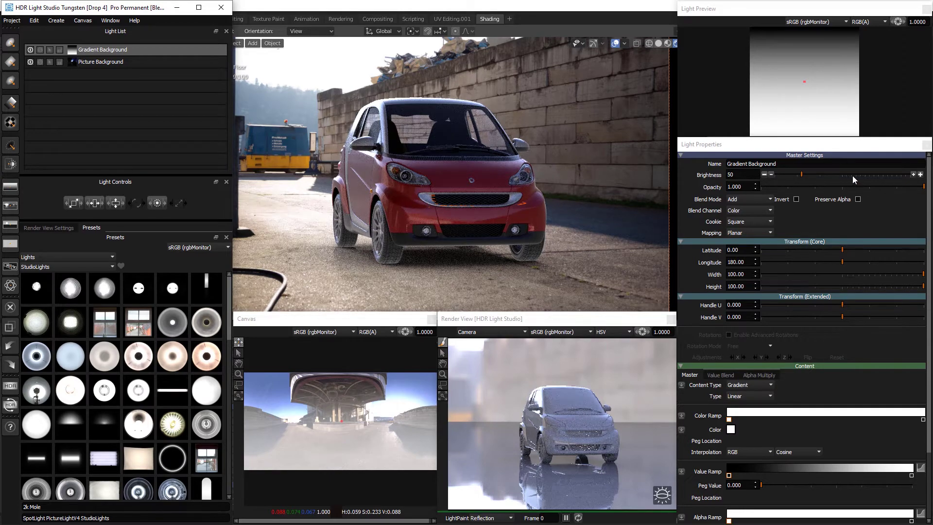
Set the gradient background to brightness 100 with Multiply blending.
click(920, 174)
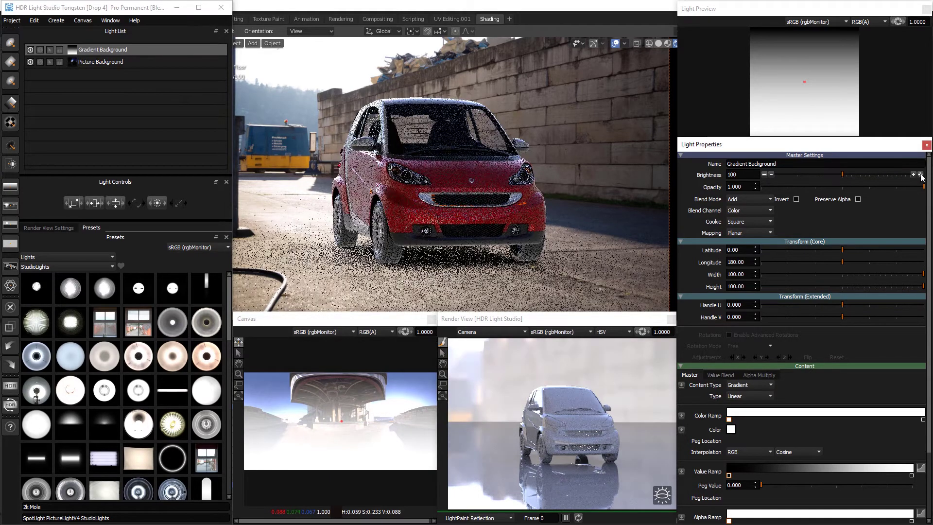
click(750, 198)
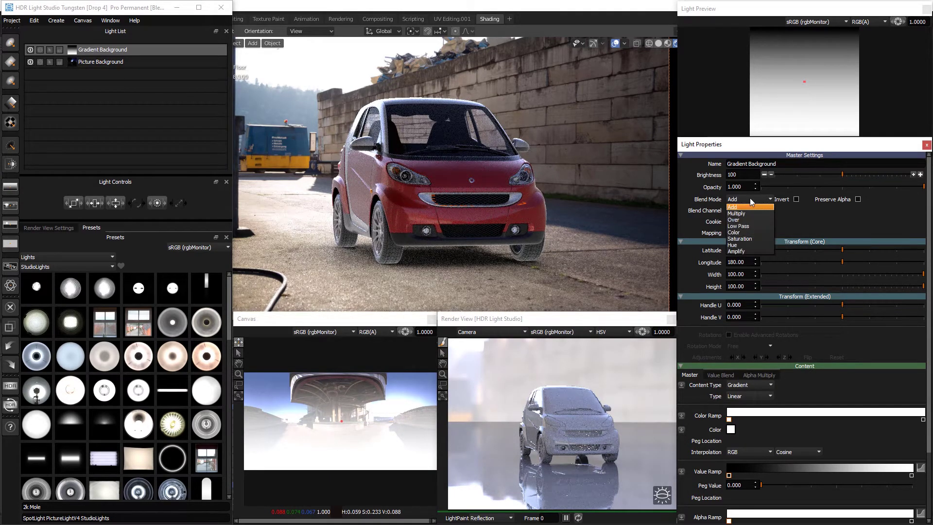
click(747, 213)
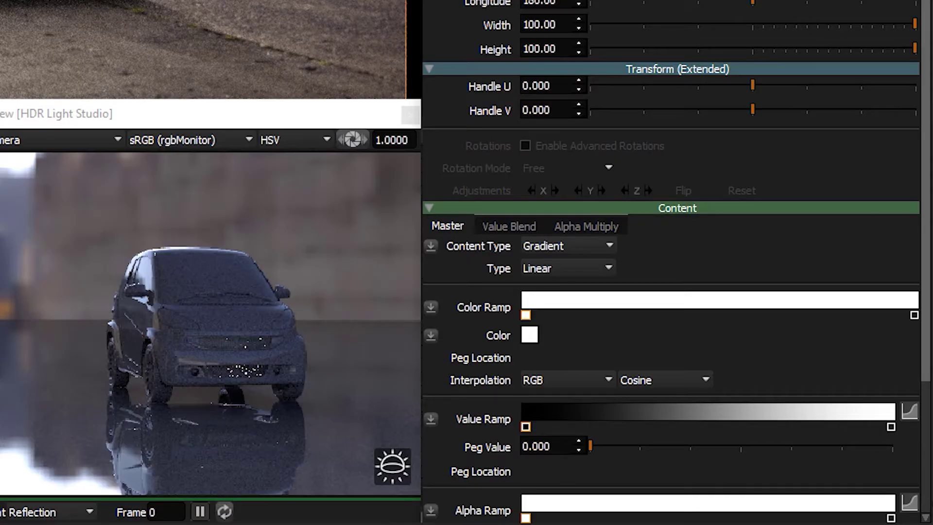
Add value ramp pegs, set the left pegs to 1.000 and the 0.788 peg to about 0.087.
scroll(826, 182, down, 3)
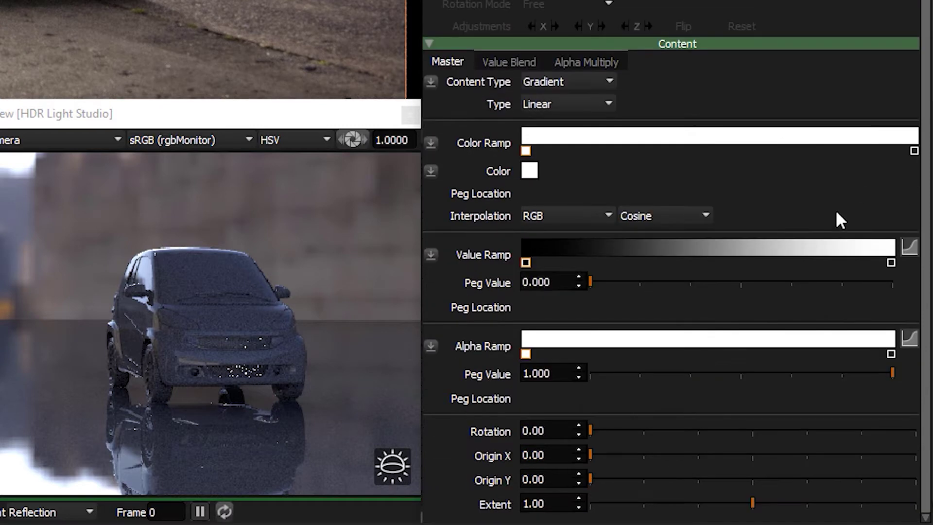
click(816, 251)
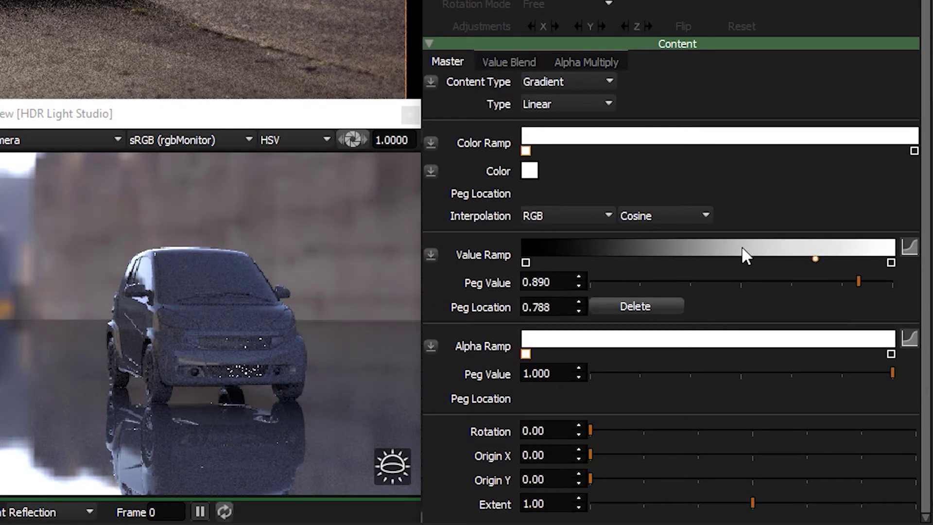
click(739, 249)
drag(816, 281, 895, 284)
click(525, 263)
drag(590, 281, 891, 284)
click(815, 259)
mouse_move(626, 279)
mouse_down()
mouse_move(608, 279)
mouse_move(619, 279)
mouse_up()
click(890, 263)
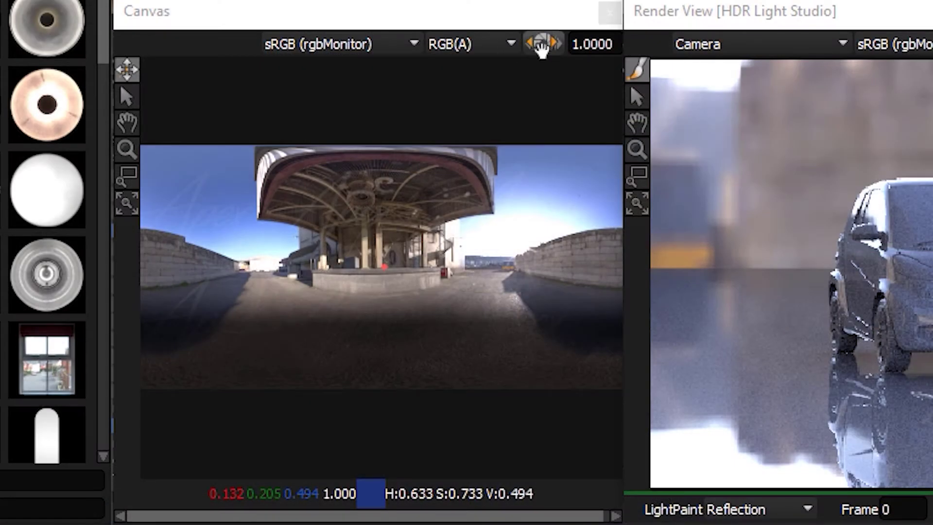
Lower the canvas exposure to inspect the HDRI's highlights.
drag(541, 43, 480, 46)
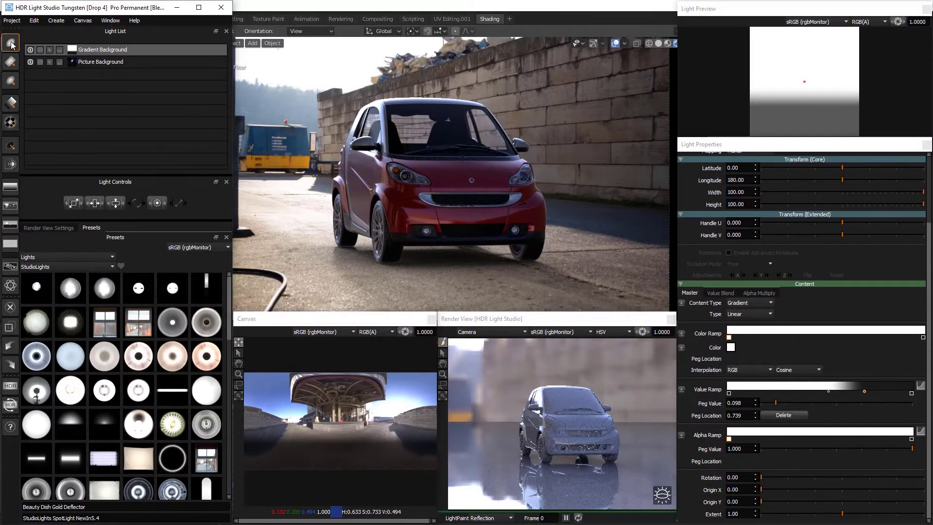
Add a round light set to Amplify blending.
click(11, 43)
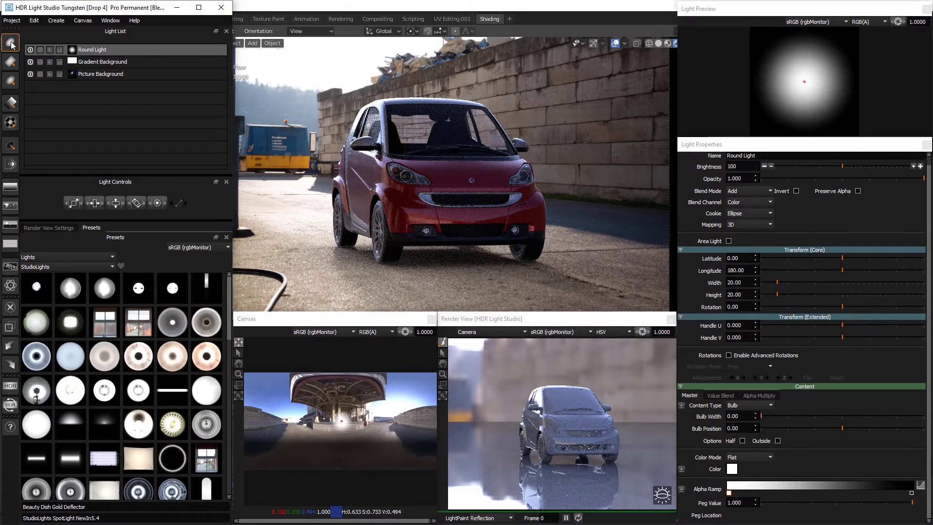
click(760, 190)
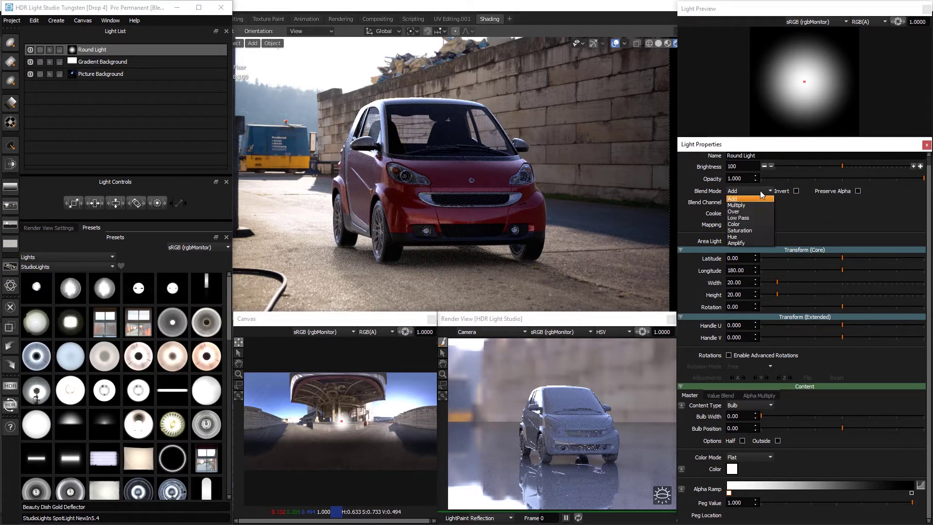
click(756, 243)
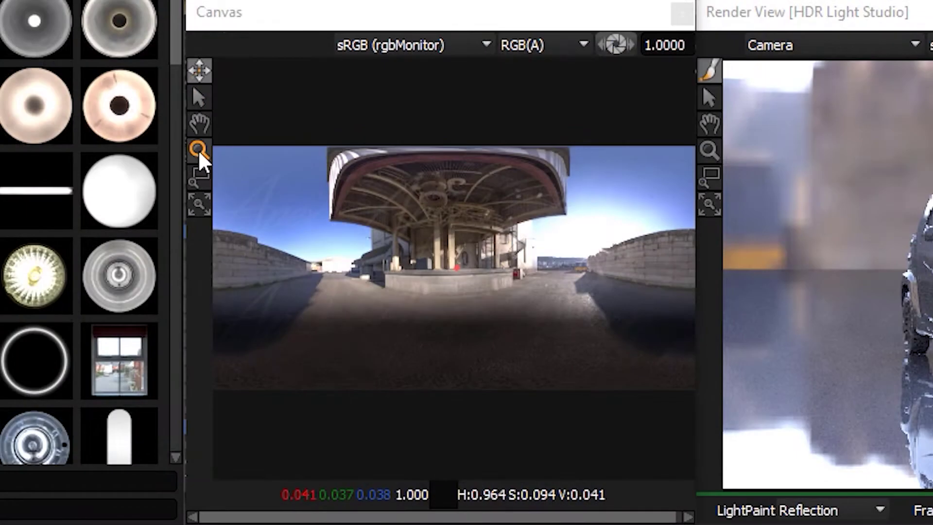
Zoom in on the HDRI's sun and place the round light on it at latitude -16.10, longitude 80.08.
click(198, 150)
drag(539, 202, 646, 339)
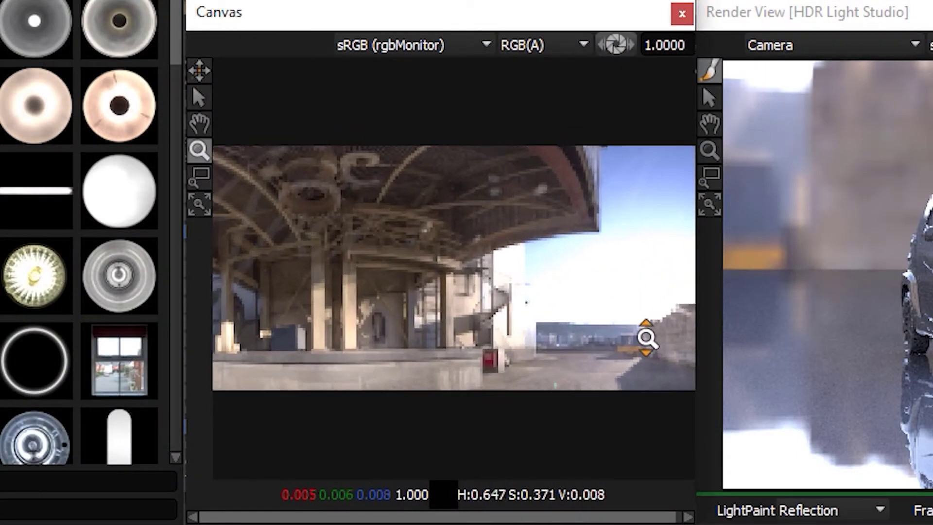
click(199, 124)
drag(603, 248, 402, 248)
click(199, 179)
drag(618, 51, 563, 45)
click(199, 179)
drag(383, 226, 498, 321)
drag(291, 201, 443, 352)
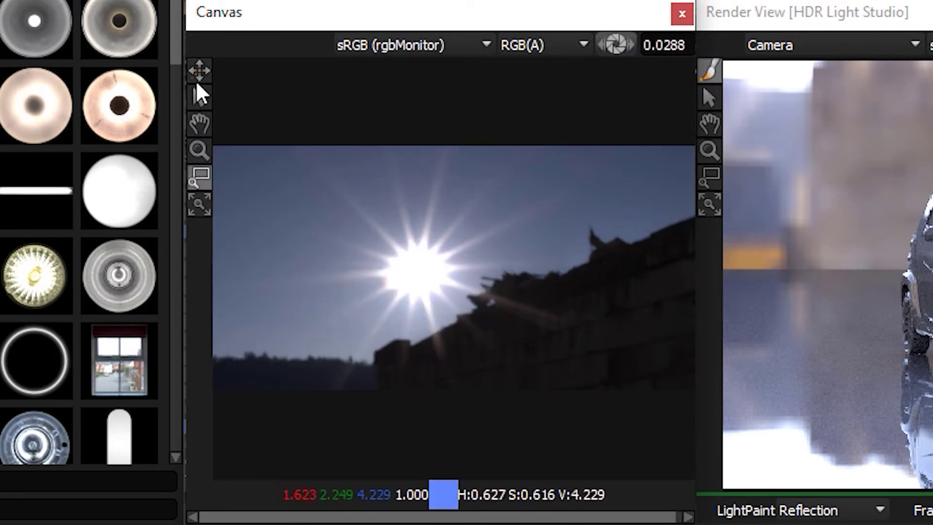
click(199, 71)
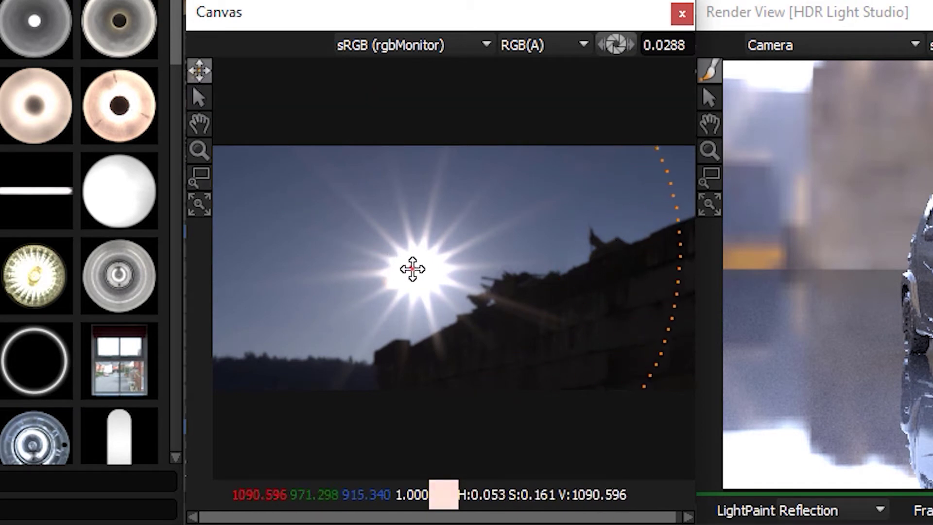
click(416, 268)
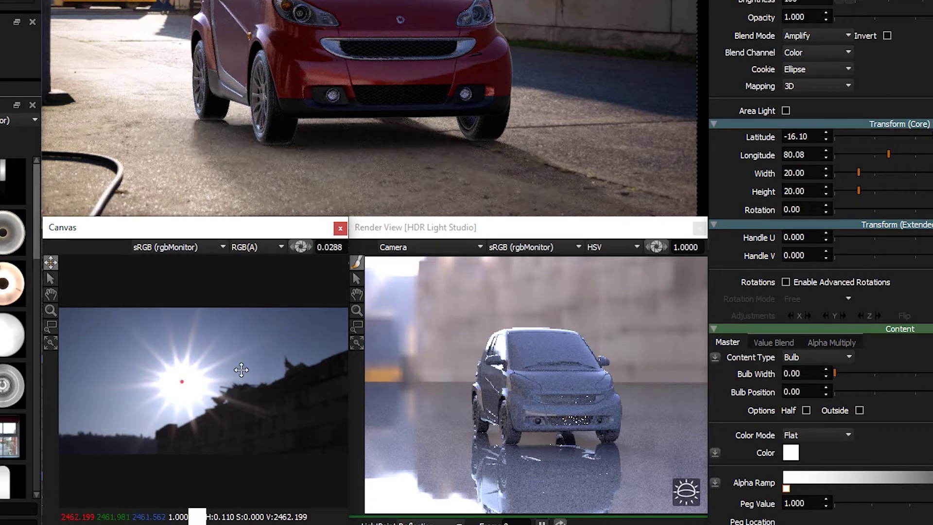
Resize the amplify round light to 2 by 2 and nudge it slightly on the canvas.
click(802, 173)
key(BackSpace)
key(BackSpace)
key(BackSpace)
key(BackSpace)
key(Tab)
text(2)
key(Return)
click(180, 381)
drag(181, 382, 181, 383)
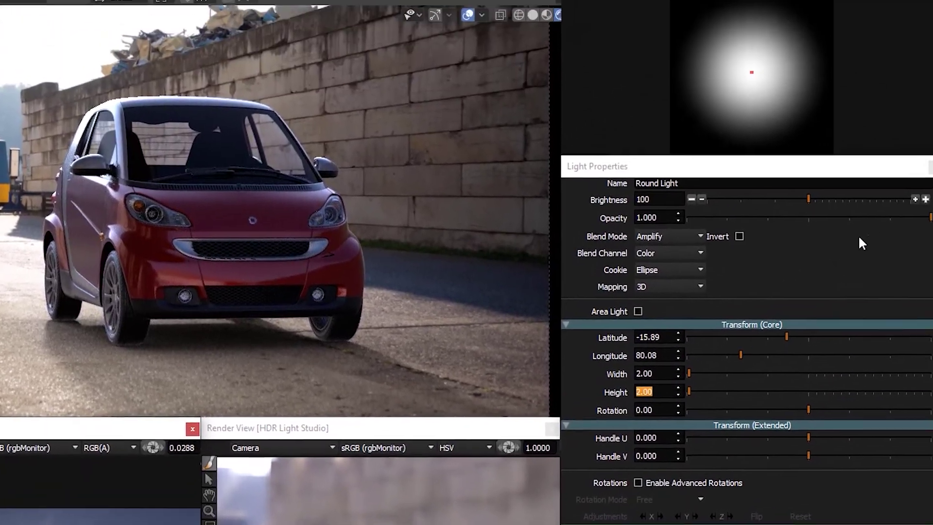
Double the round light's brightness repeatedly from 200 up to 3200.
click(916, 212)
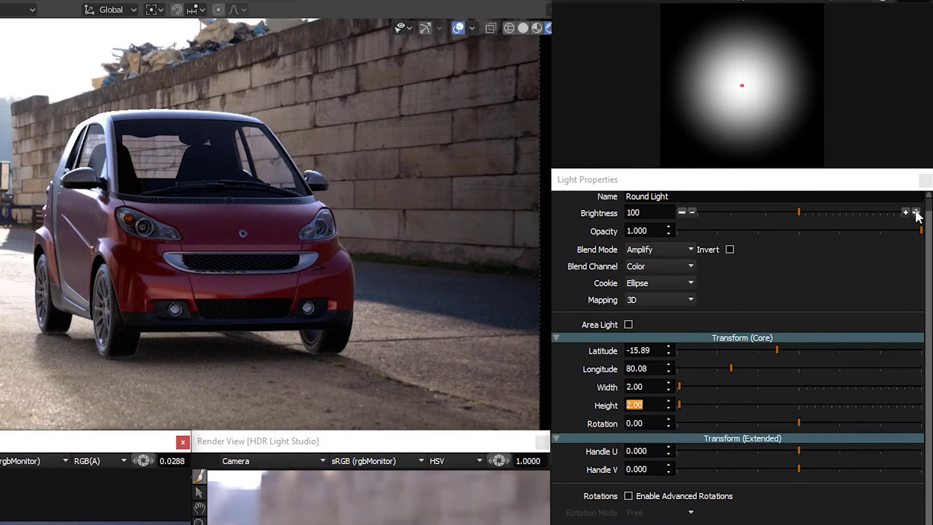
click(916, 212)
click(915, 212)
click(916, 212)
click(916, 213)
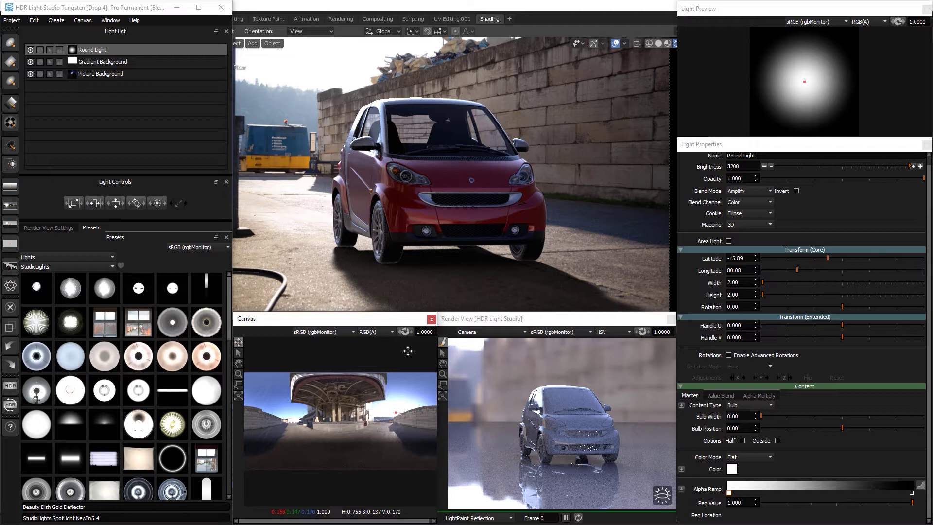
Add a second round light with Saturation blending and move it to the bottom, latitude -90.
click(14, 47)
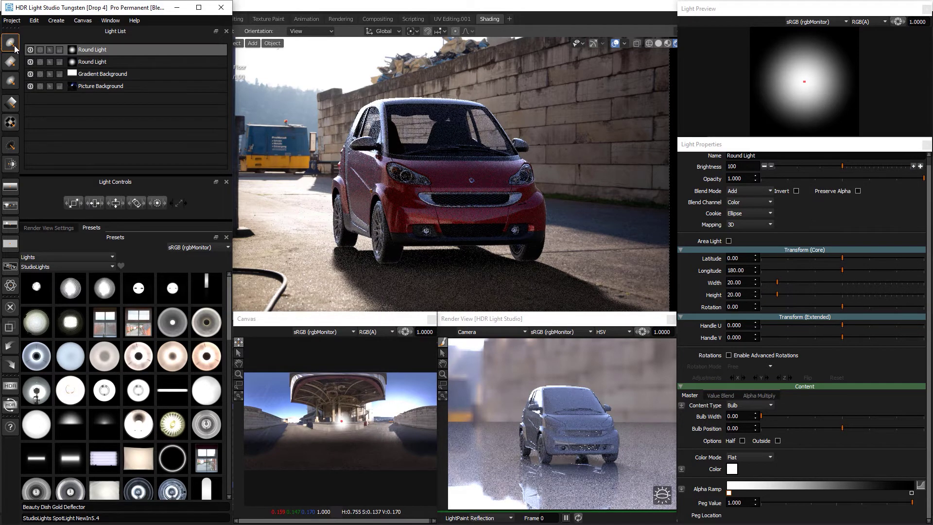
click(740, 191)
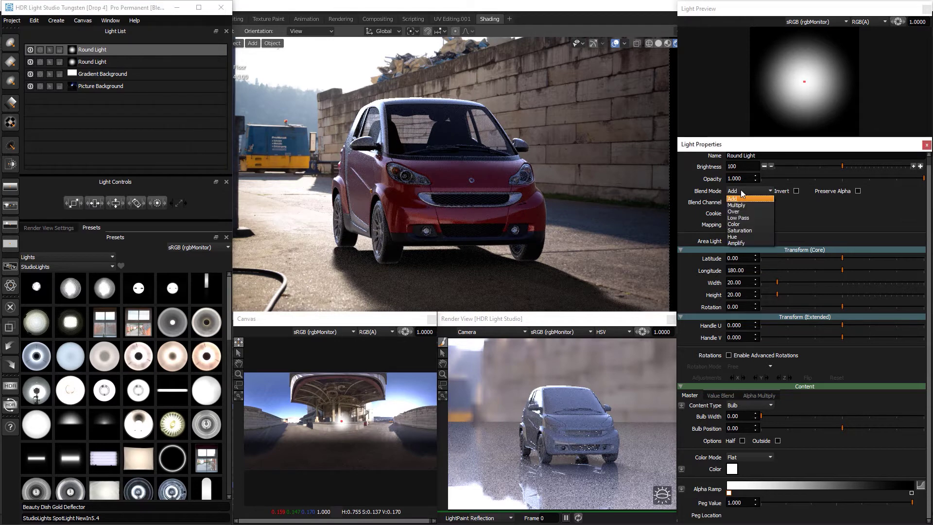
click(751, 230)
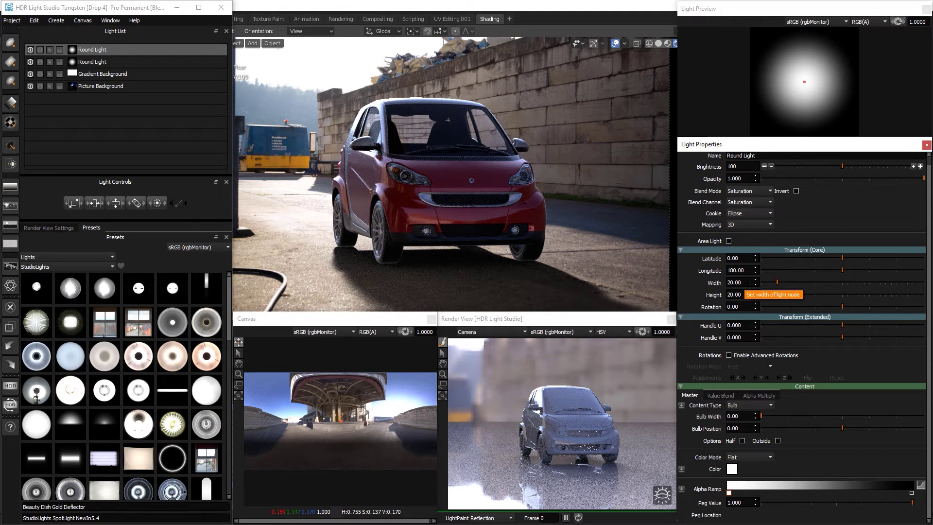
drag(338, 408, 339, 369)
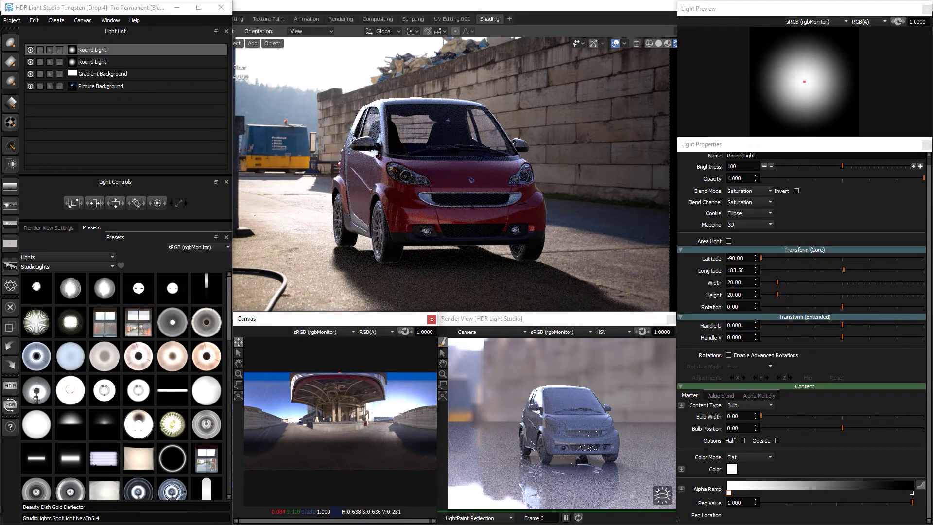
Size the saturation light to 400 by 400.
click(734, 282)
text(400)
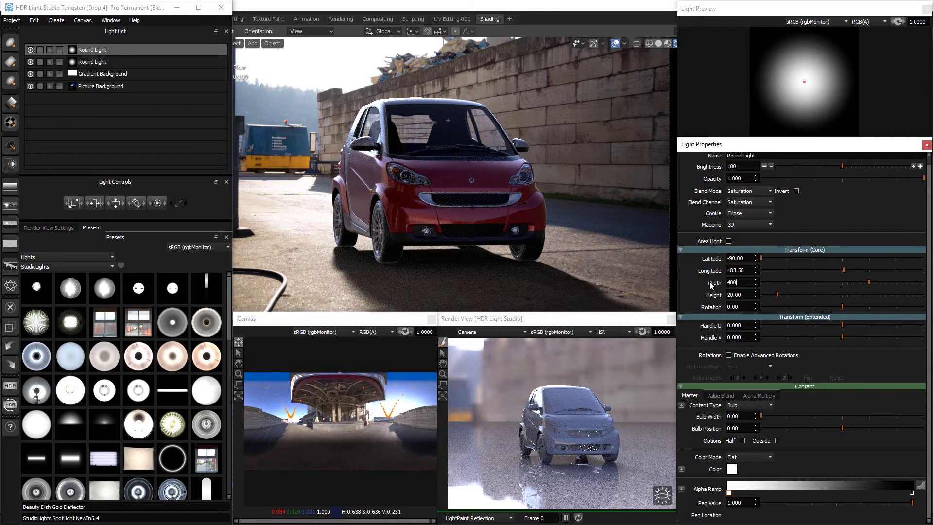
key(Tab)
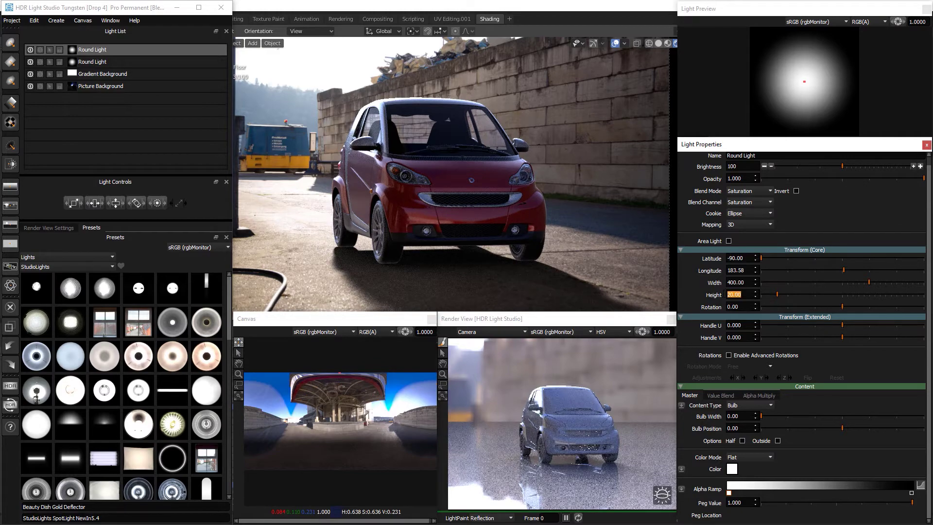
text(400)
key(Return)
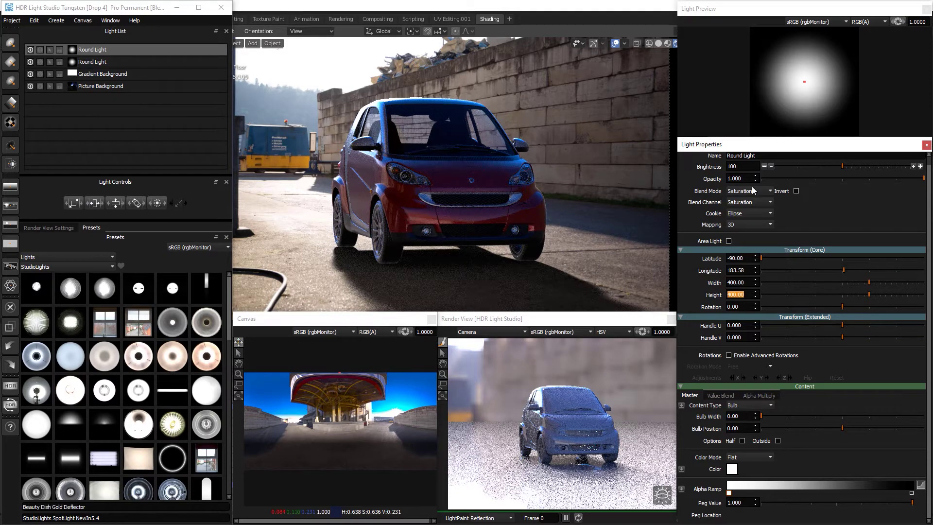
Lower the saturation light's brightness to 25 and toggle the first round light's visibility to compare.
click(798, 166)
mouse_move(797, 165)
mouse_down()
mouse_move(776, 165)
mouse_move(792, 166)
mouse_up()
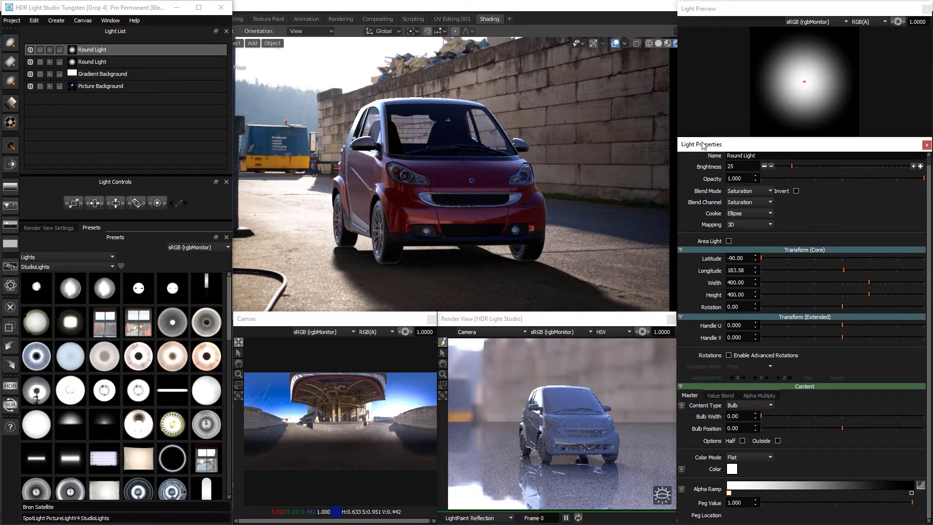
click(29, 48)
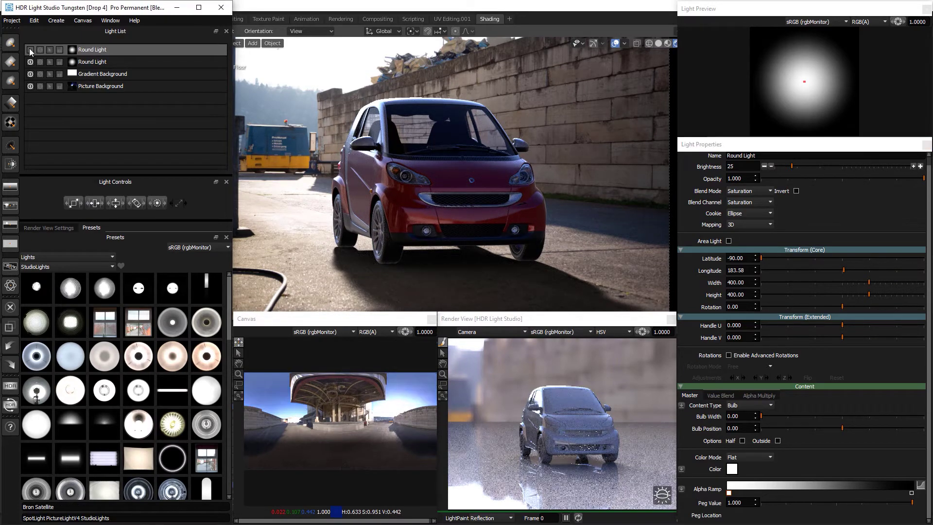
click(29, 48)
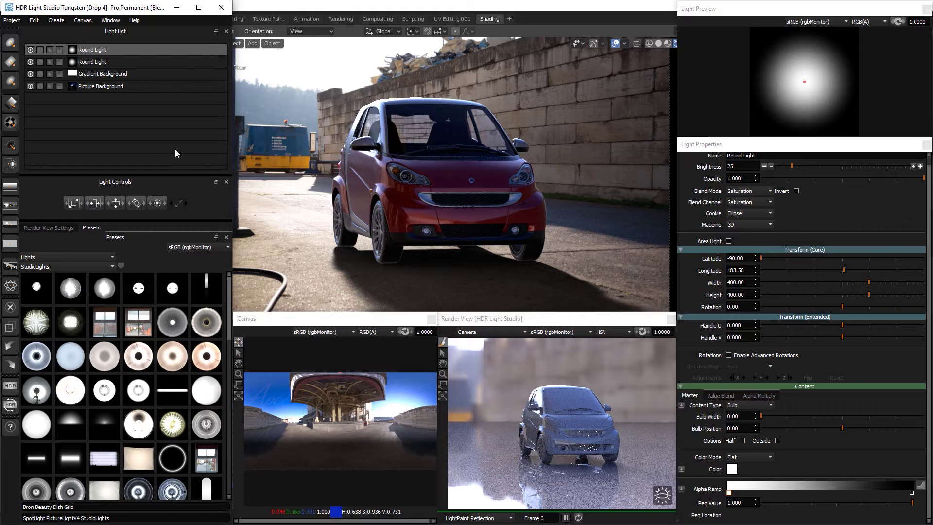
Add a third Round Light, zoom in on the car, and paint its reflection on the lower front.
click(11, 43)
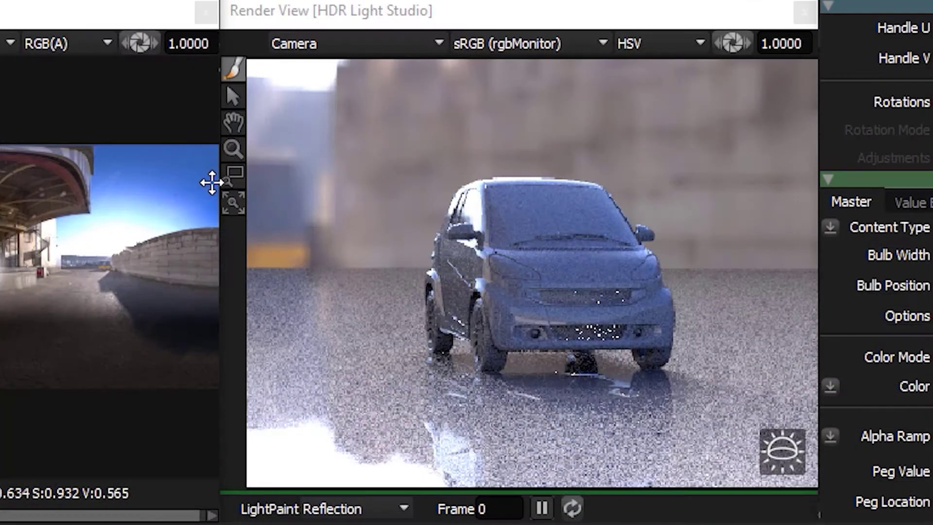
click(442, 384)
drag(408, 167, 731, 463)
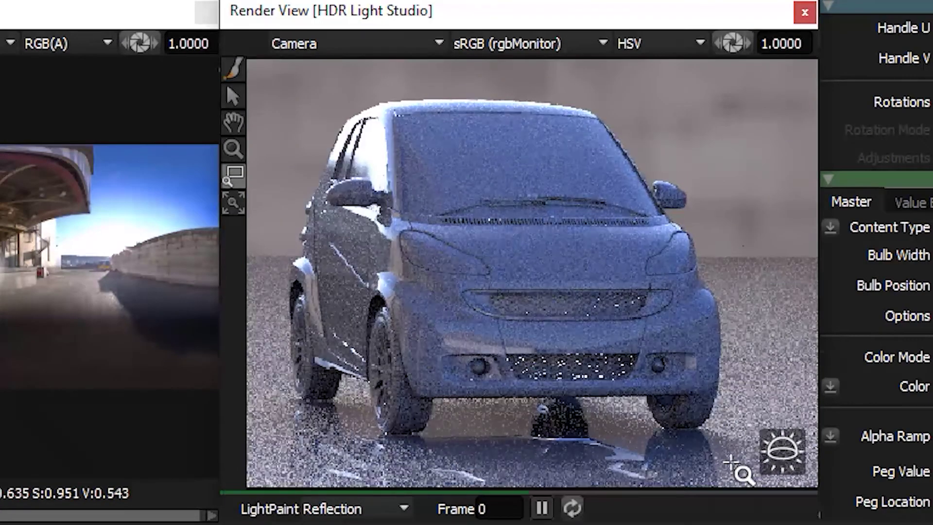
click(232, 64)
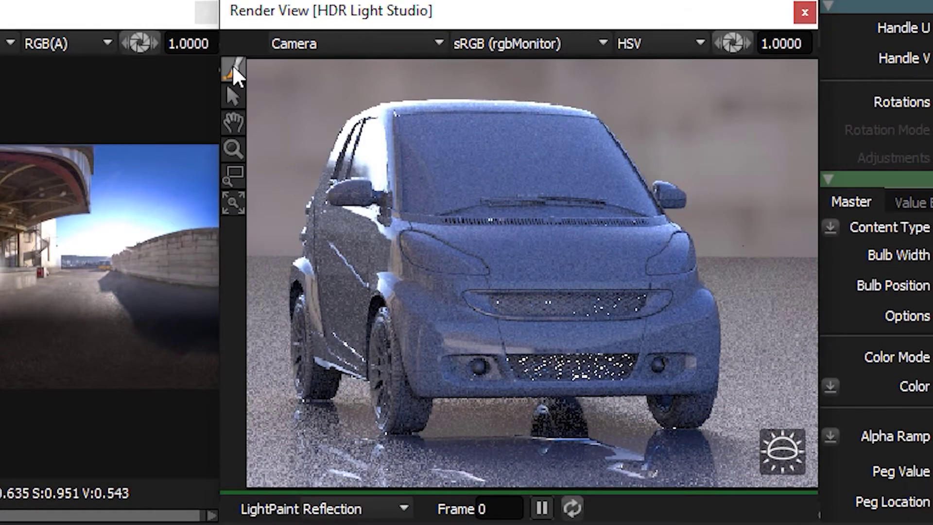
click(707, 338)
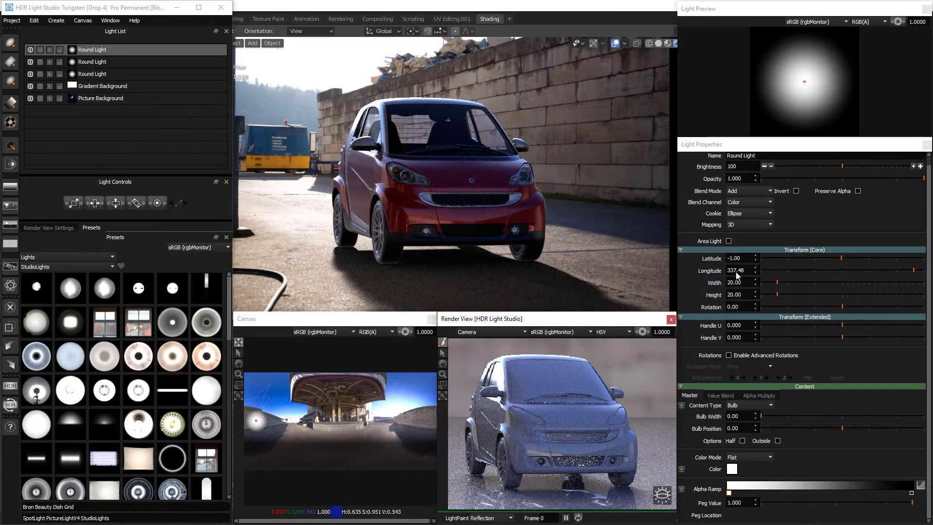
Set the new round light to Amplify blending at brightness 1213.
click(748, 191)
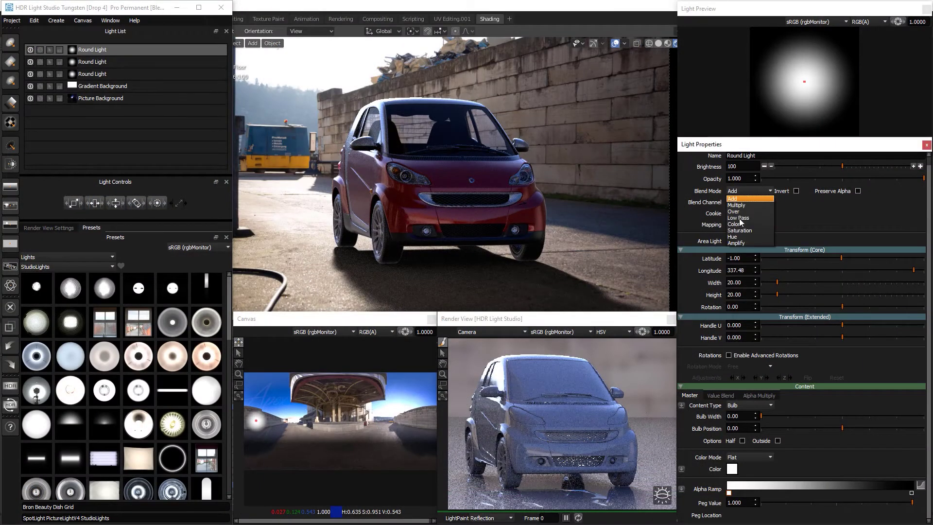
click(738, 243)
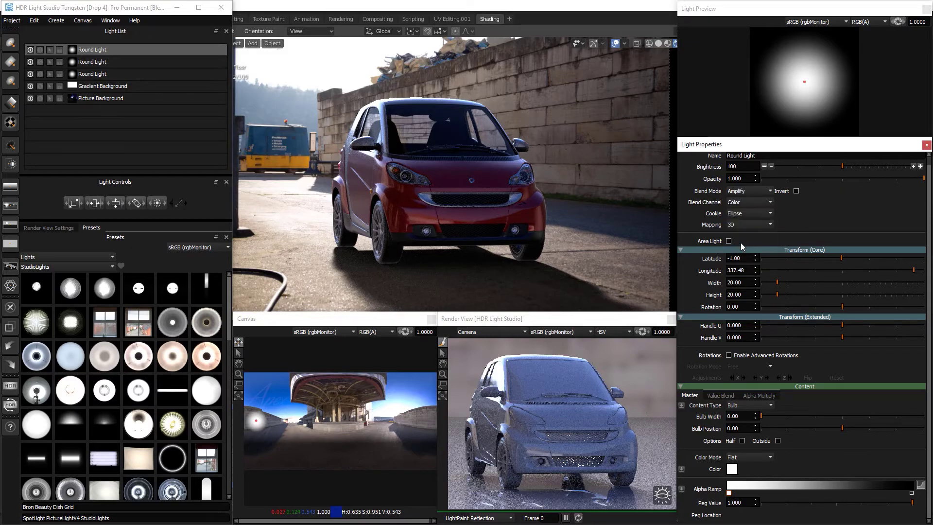
click(919, 166)
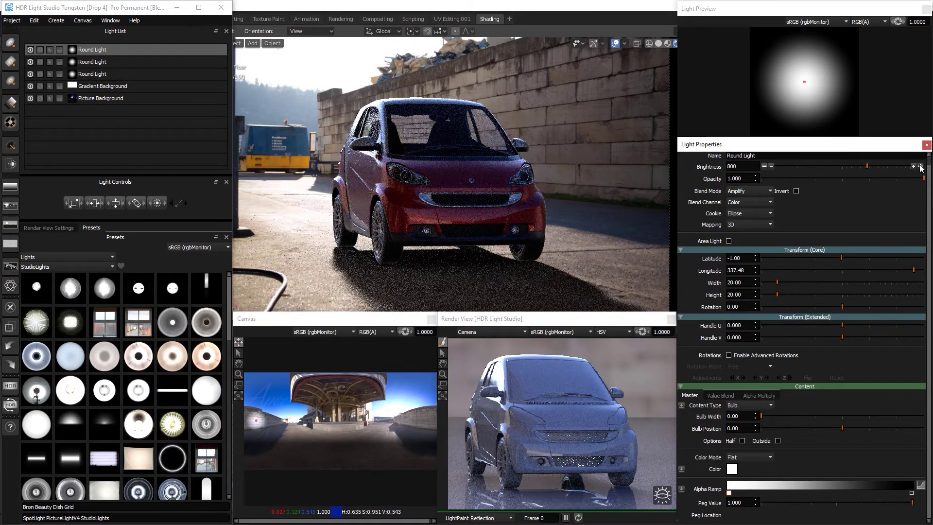
drag(890, 167, 882, 165)
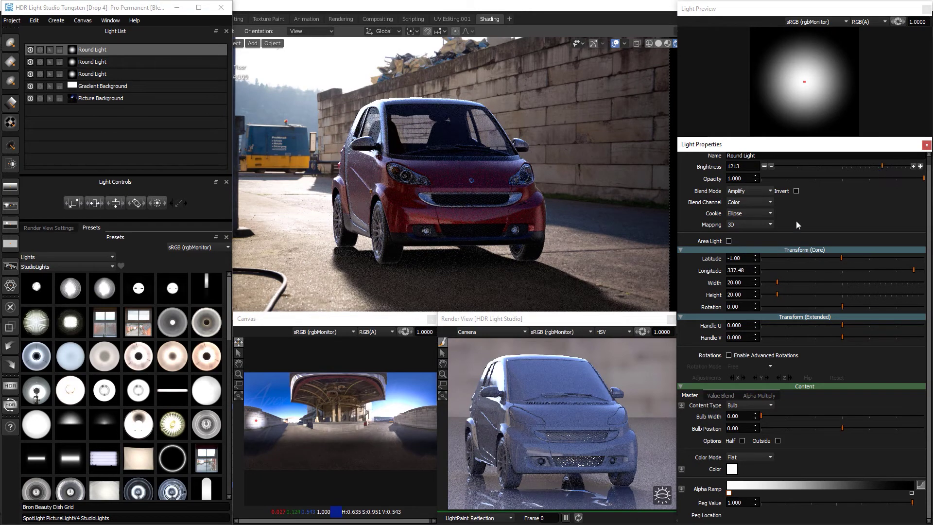
Size the light to about 40 by 40 and switch the first round light back on.
drag(778, 282, 793, 280)
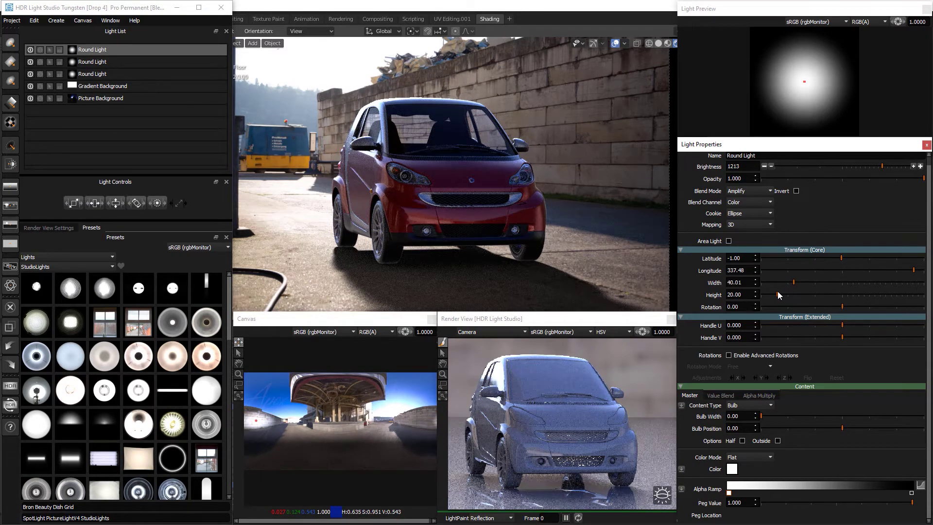
click(793, 293)
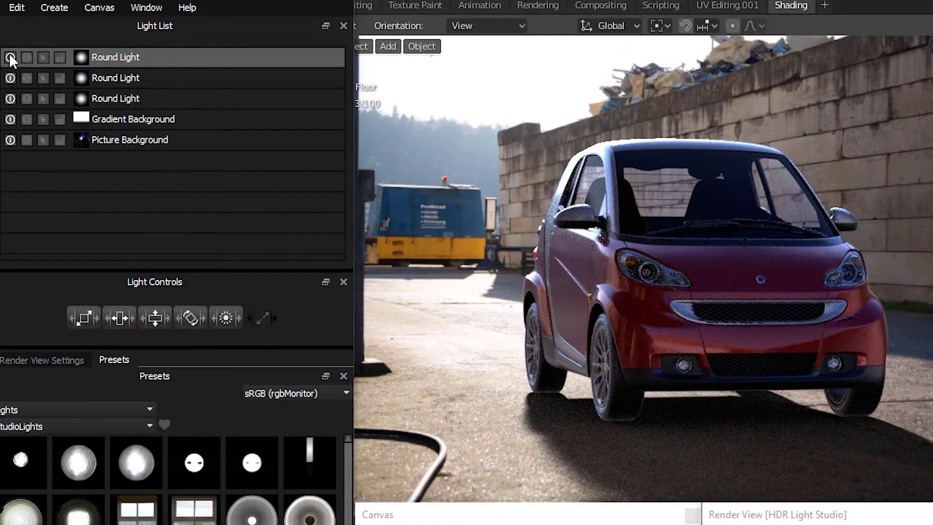
click(10, 57)
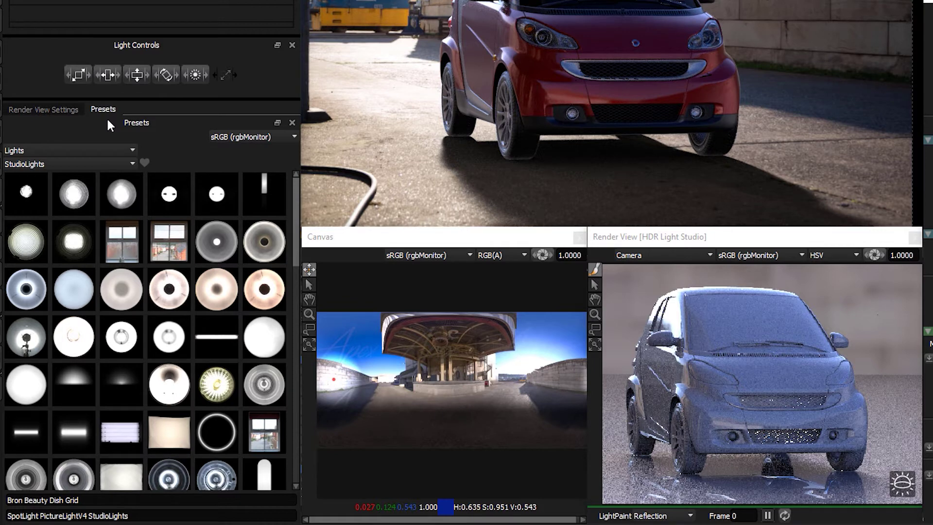
Drop a Medium Softbox Diffused preset from the SoftBox category onto the car's roof.
click(75, 163)
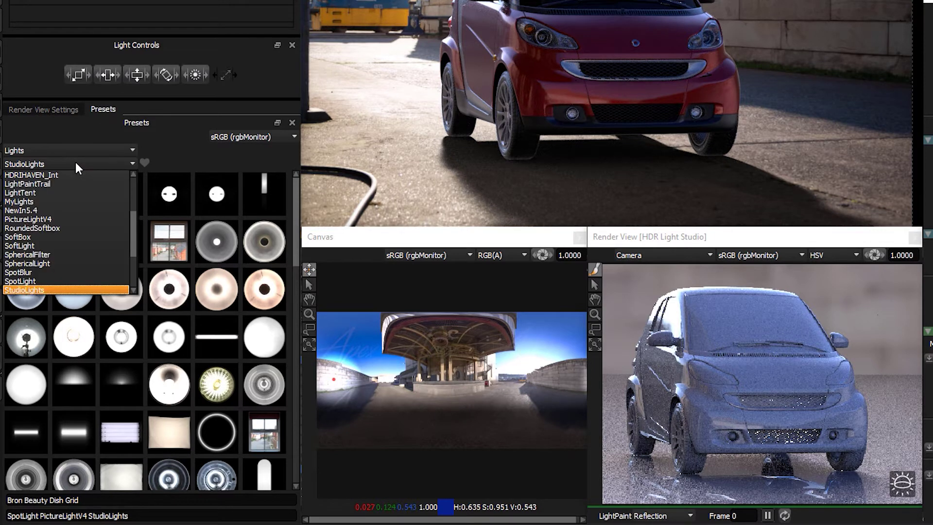
click(63, 237)
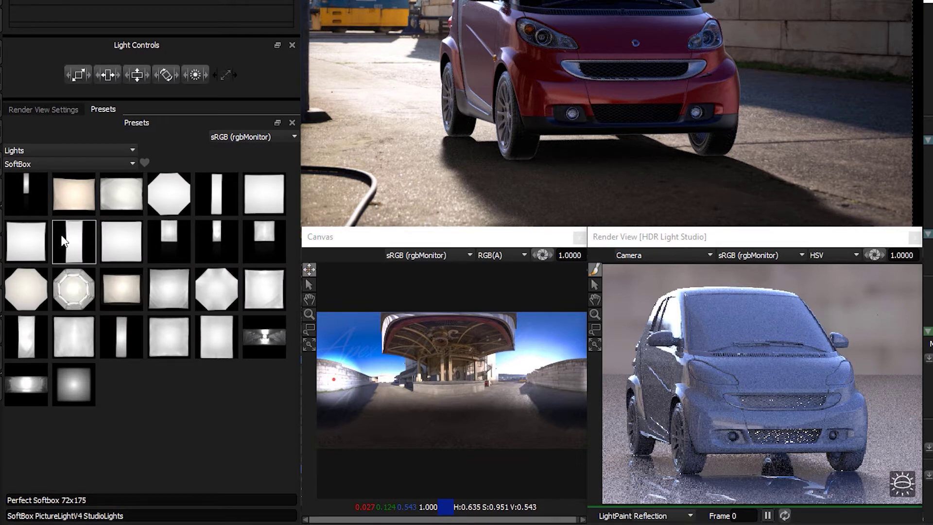
drag(126, 197, 817, 335)
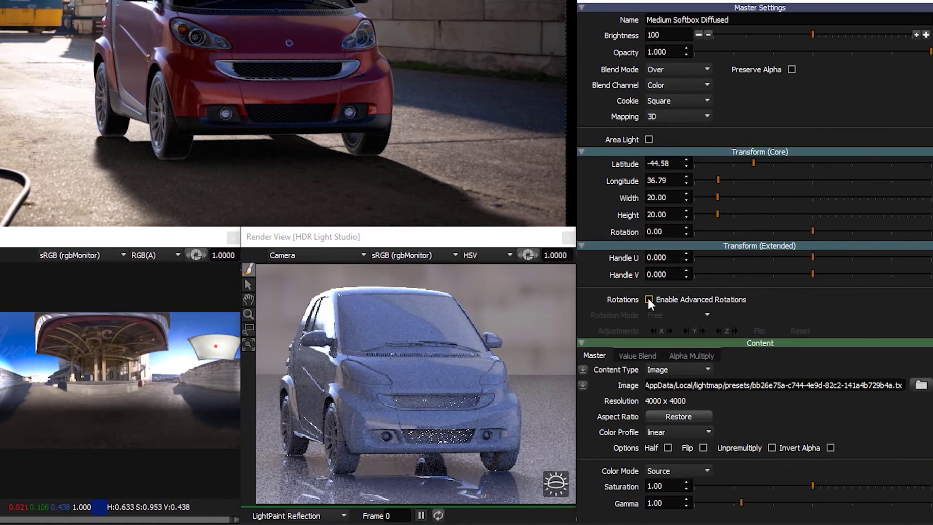
Enable advanced rotations on the softbox with Fixed rotation mode.
click(649, 299)
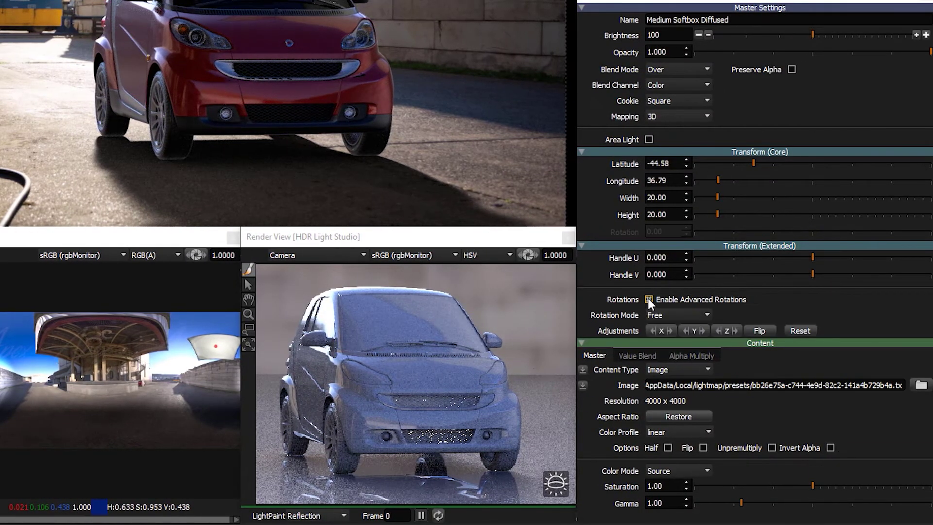
click(671, 313)
click(661, 352)
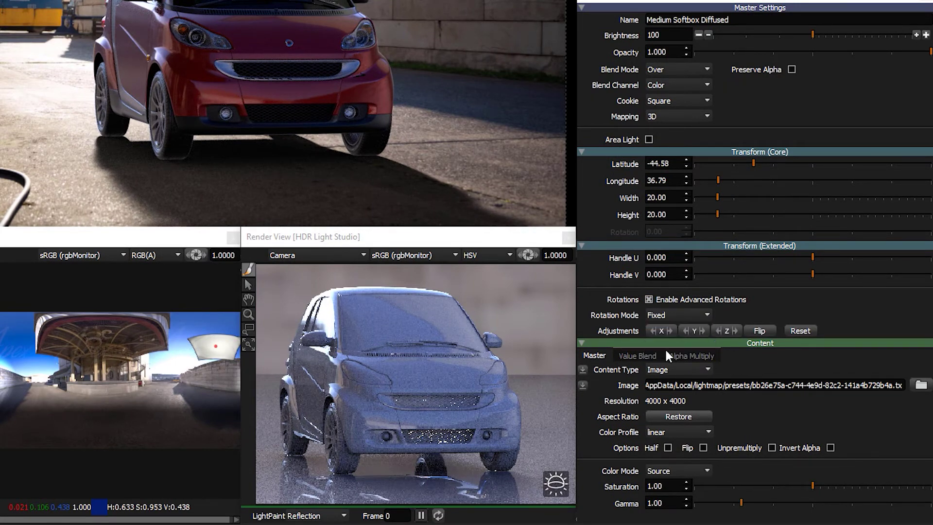
Raise the softbox brightness to 400 and show its Alpha Multiply settings.
click(925, 35)
click(926, 35)
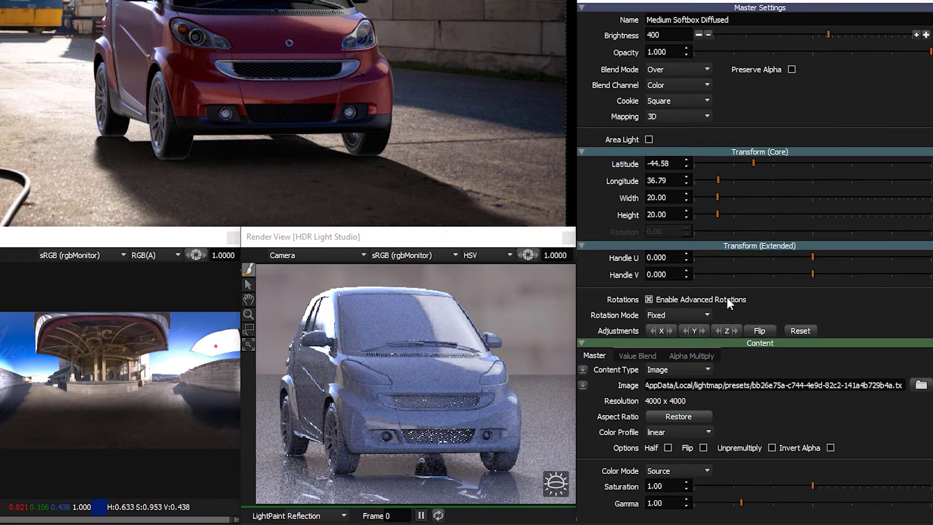
click(699, 357)
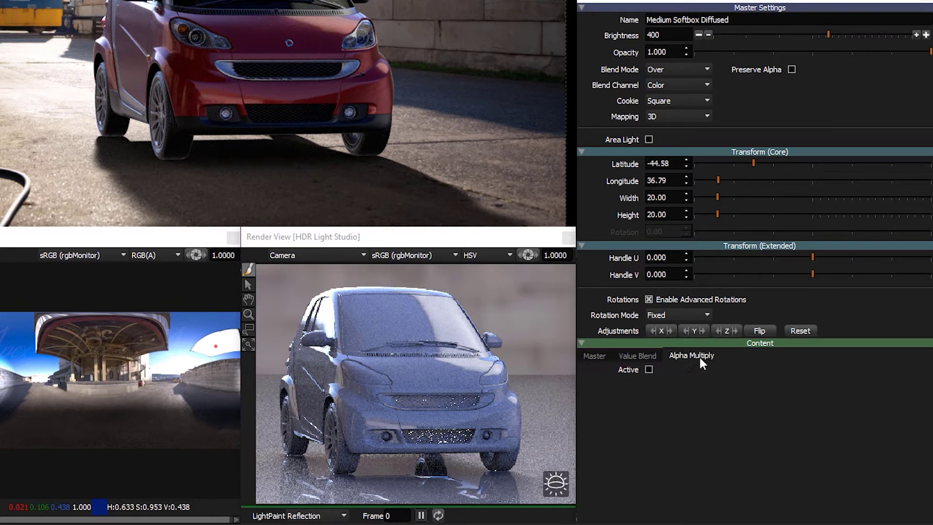
Activate Alpha Multiply and apply the Bumps 5 Value Ramp preset as the alpha ramp.
click(649, 370)
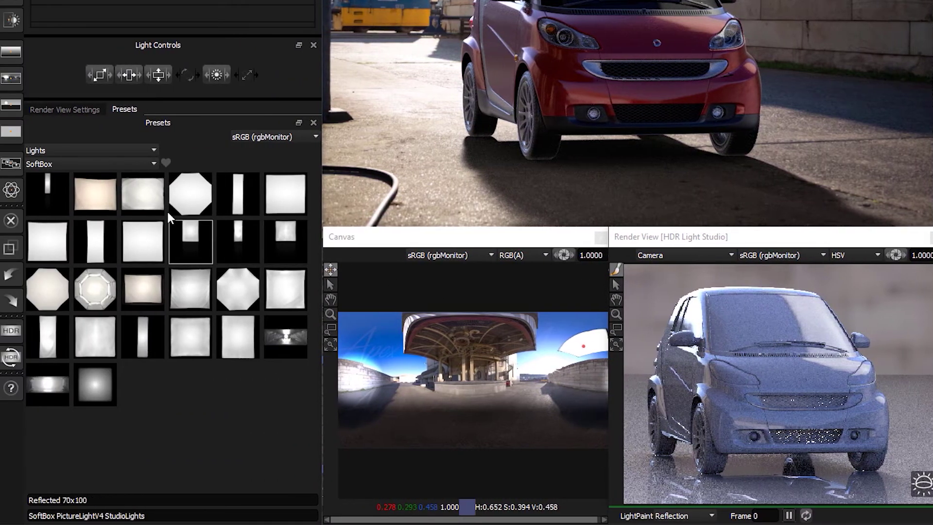
click(85, 148)
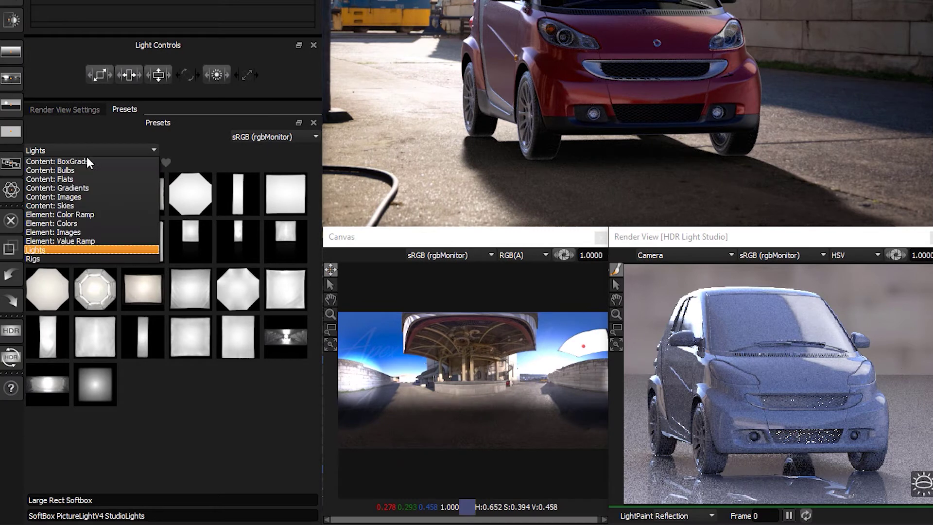
click(87, 239)
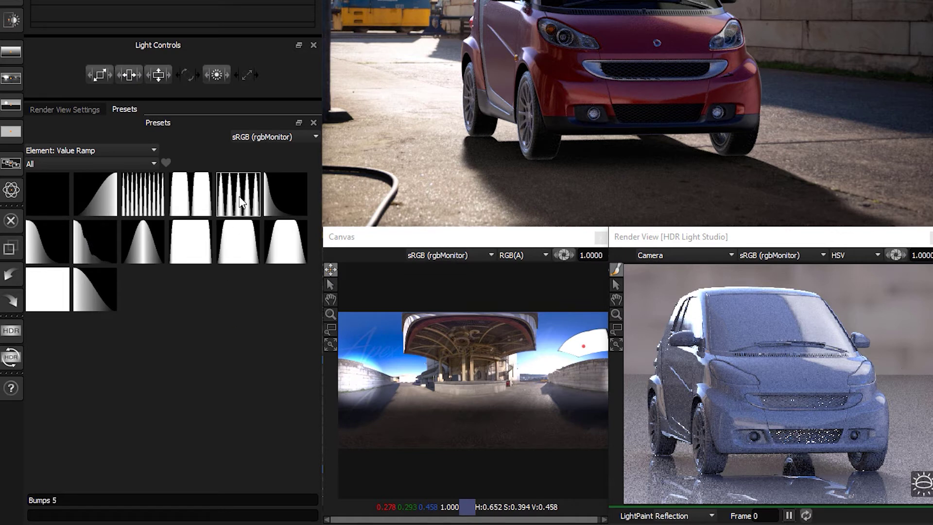
mouse_move(241, 198)
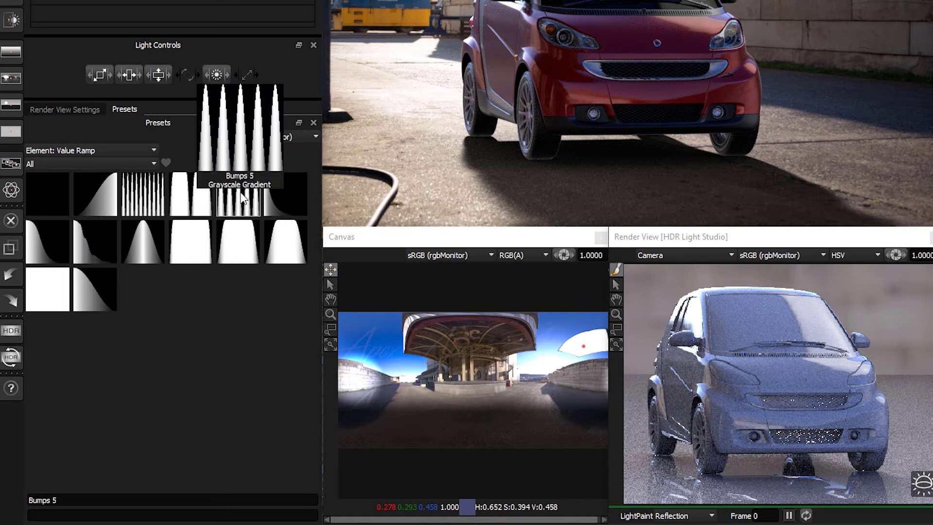
drag(242, 198, 932, 430)
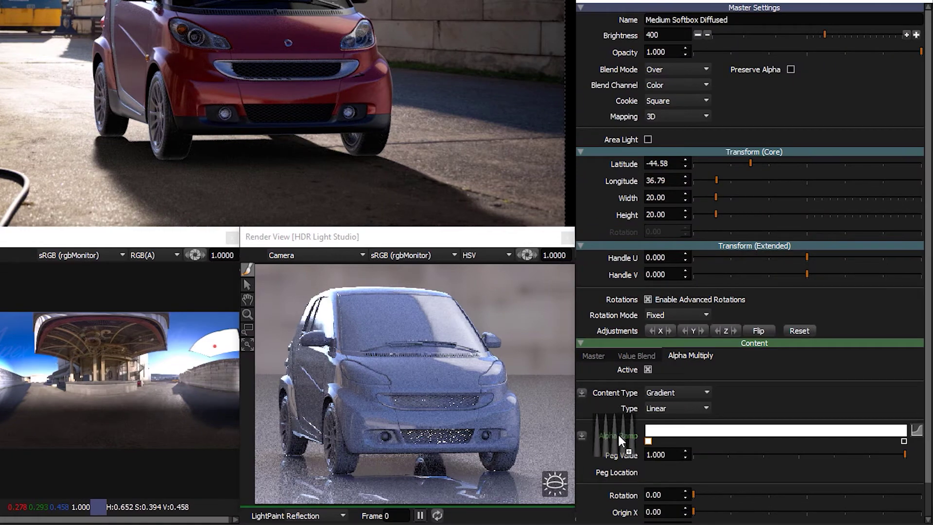
drag(619, 435, 619, 435)
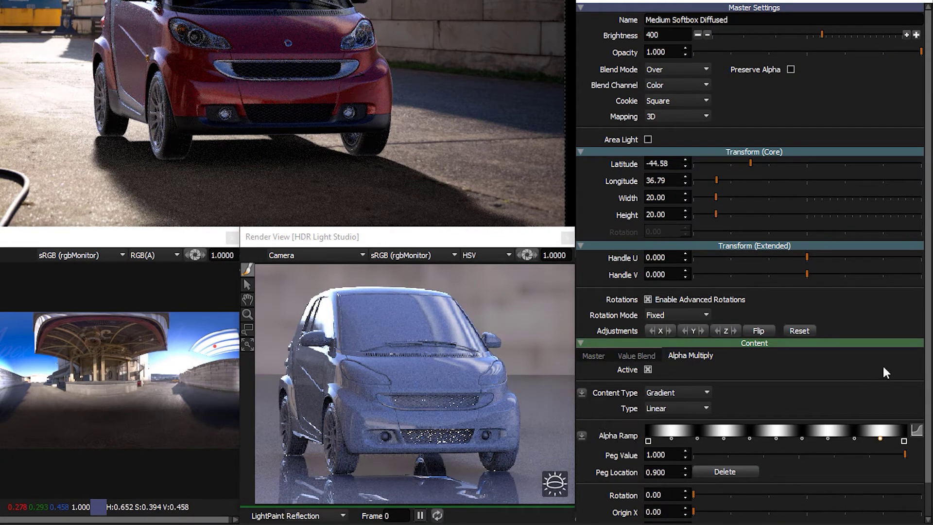
Set the alpha ramp rotation to 90.
scroll(930, 349, down, 3)
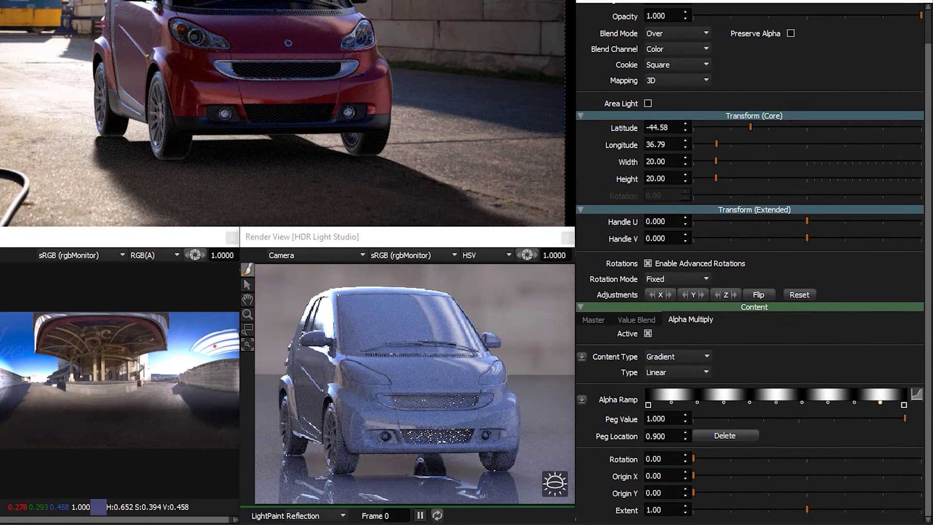
click(655, 458)
text(90)
key(Return)
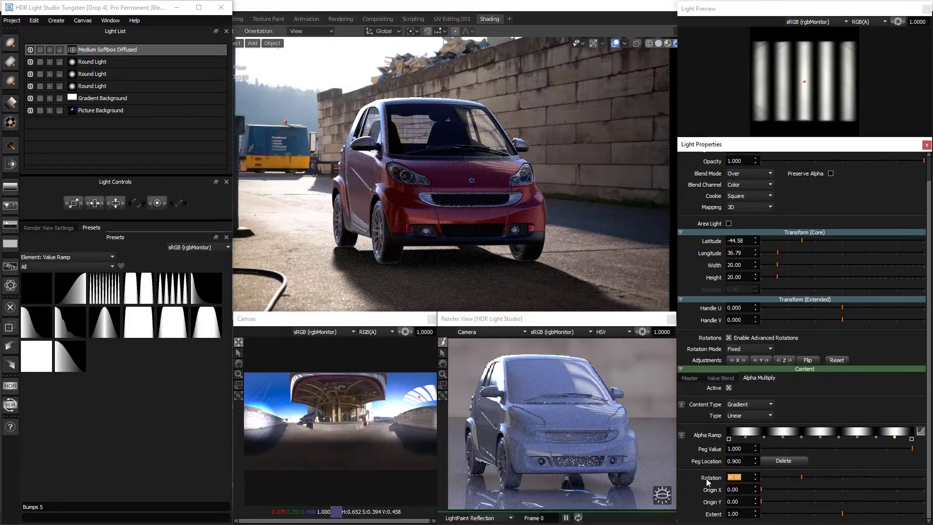
Reposition the softbox reflection on the car to latitude -51.45, longitude 33.03.
click(605, 387)
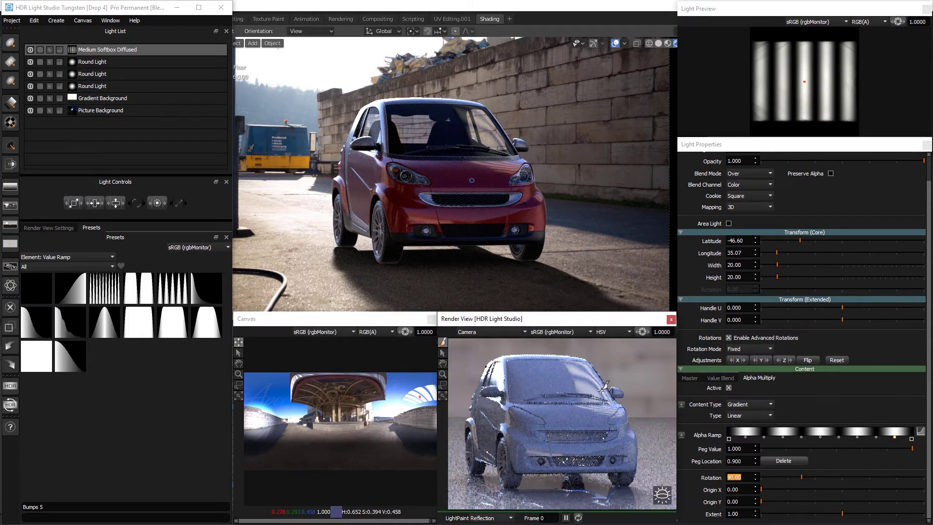
click(601, 390)
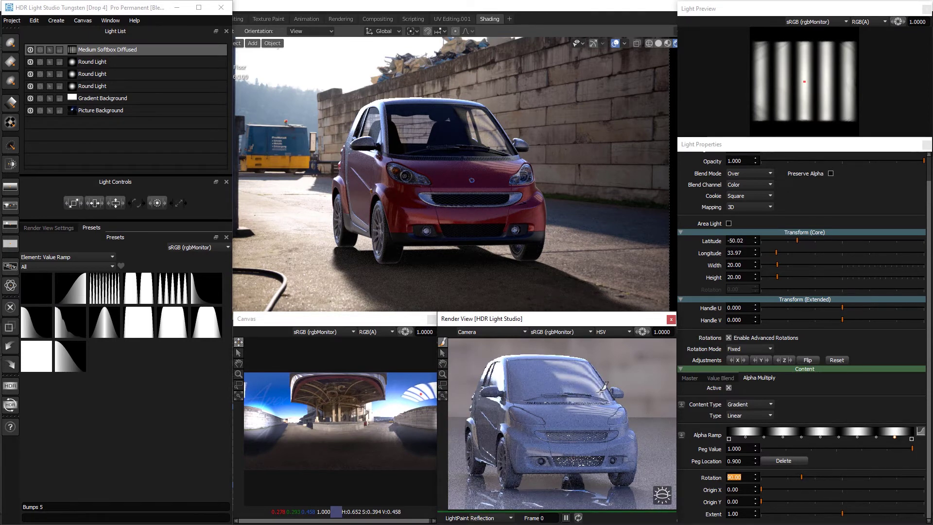
click(600, 391)
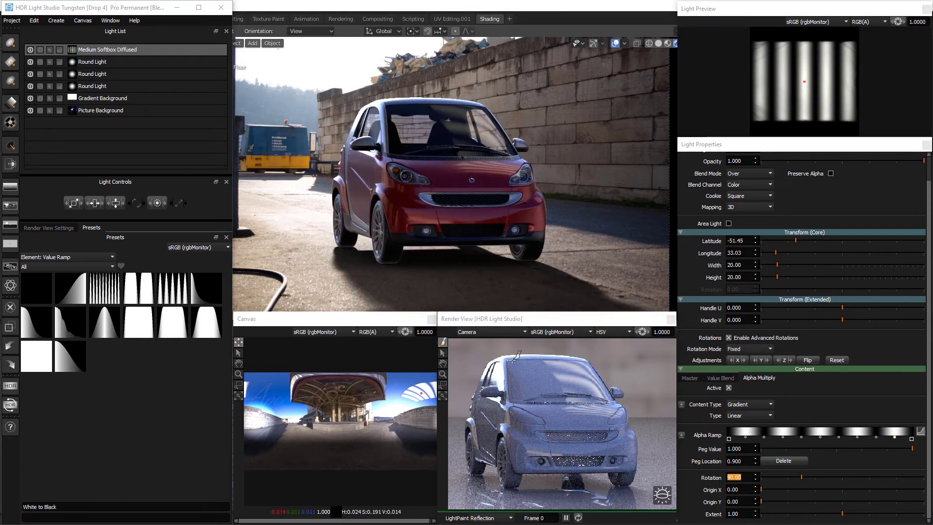
Add a Round Light on the car and size it 15 by 15.
click(13, 43)
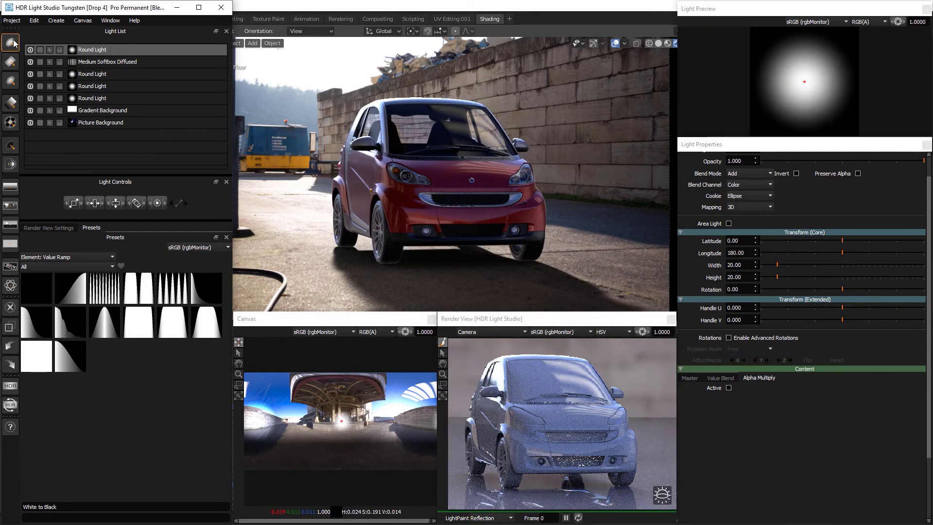
click(519, 415)
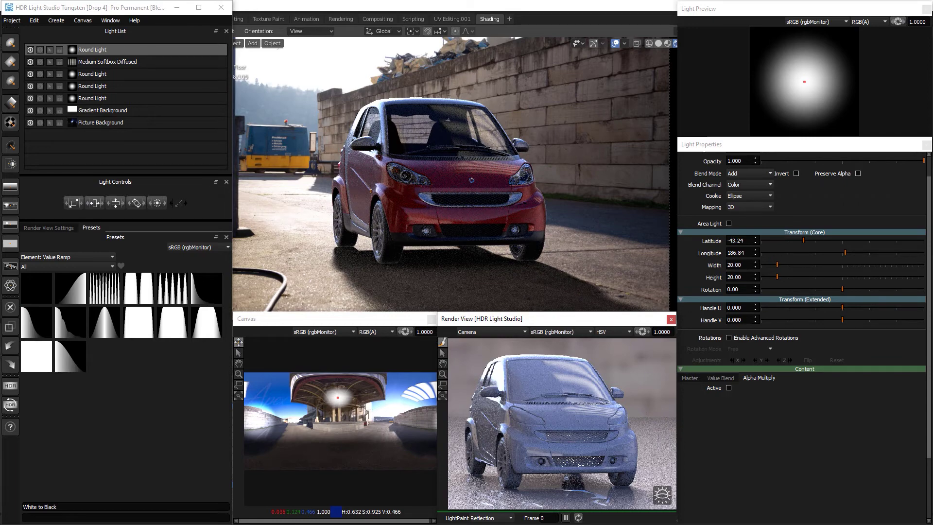
double_click(736, 265)
text(15)
key(Tab)
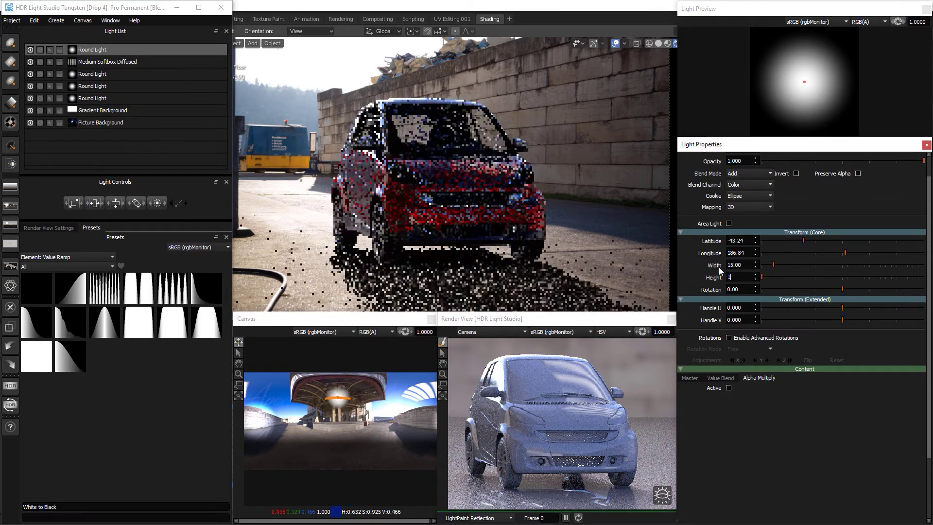
text(15)
key(Return)
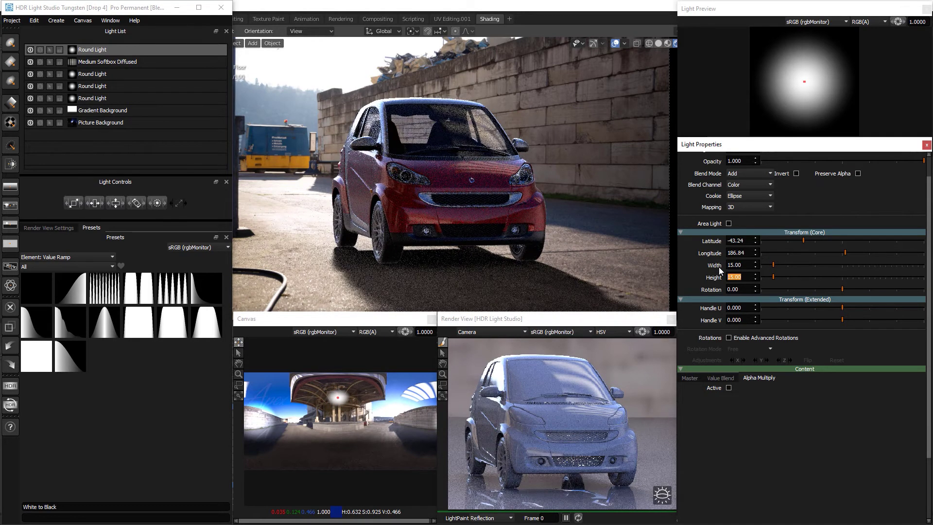
Set the round light to Amplify blending and double its brightness up to 3200.
click(746, 174)
click(743, 224)
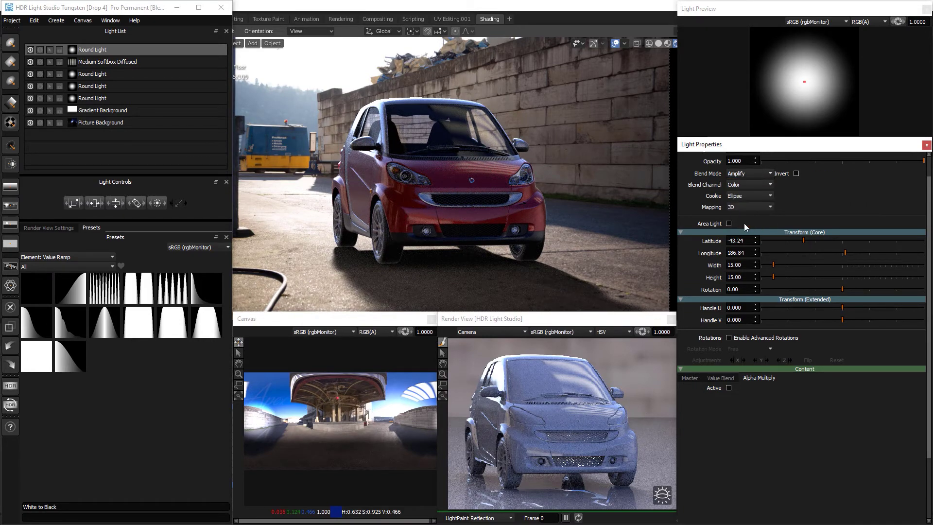
drag(930, 190, 931, 170)
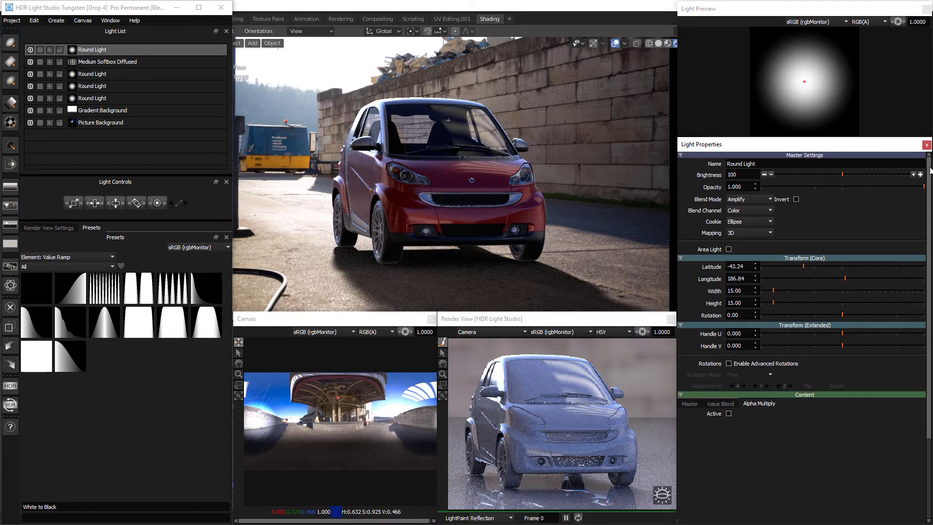
click(920, 174)
click(921, 174)
click(920, 174)
click(920, 174)
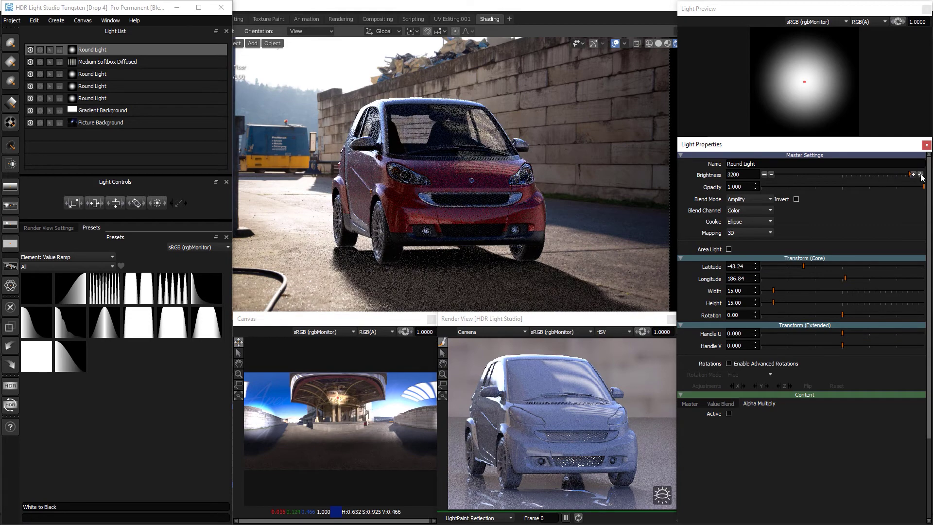
click(920, 175)
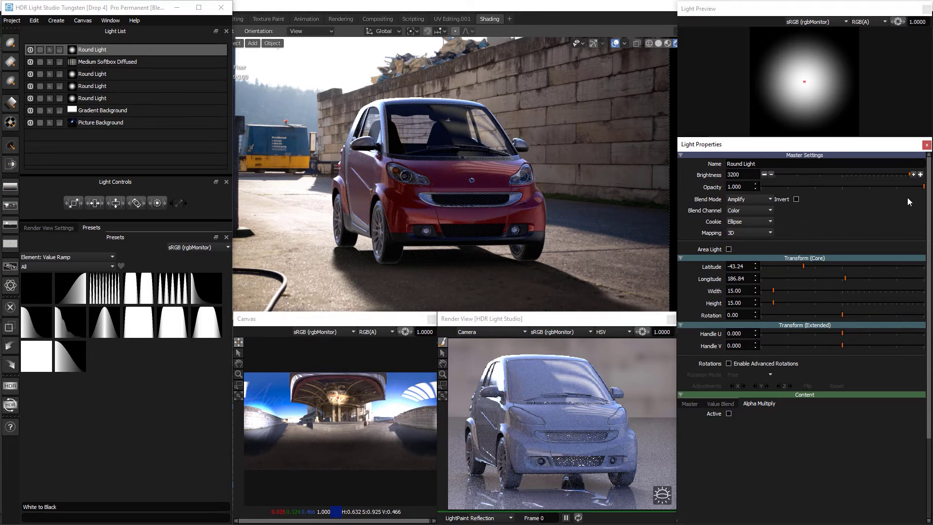
Add a fifth Round Light with brightness 2500 and Amplify blending, zoomed on the grille.
click(10, 45)
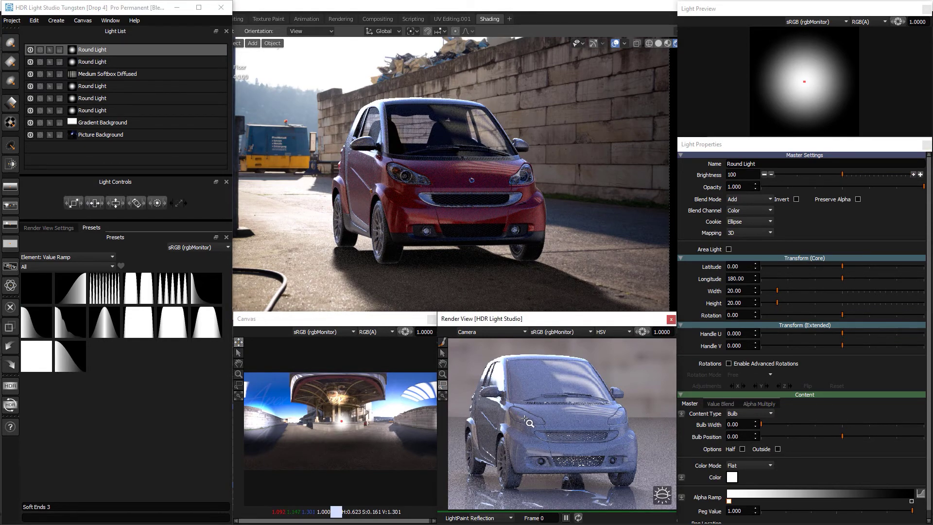
drag(521, 415, 592, 478)
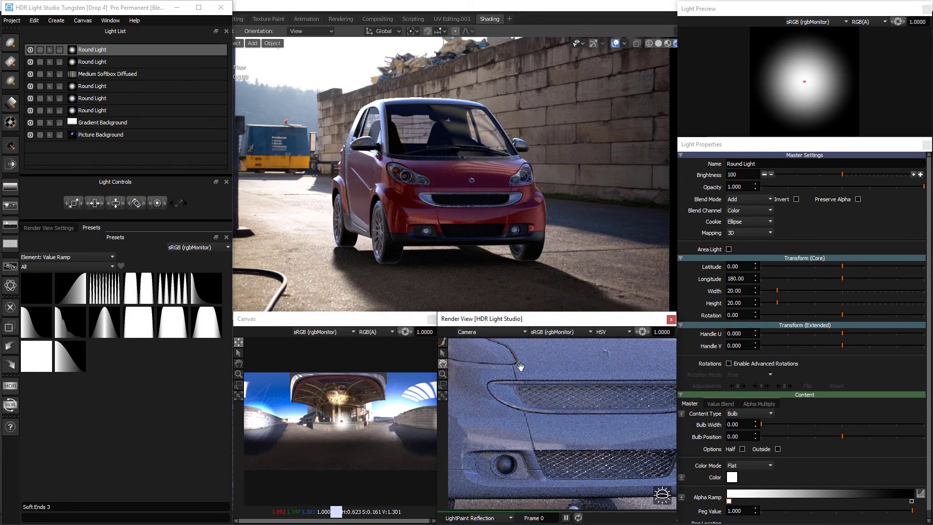
click(441, 343)
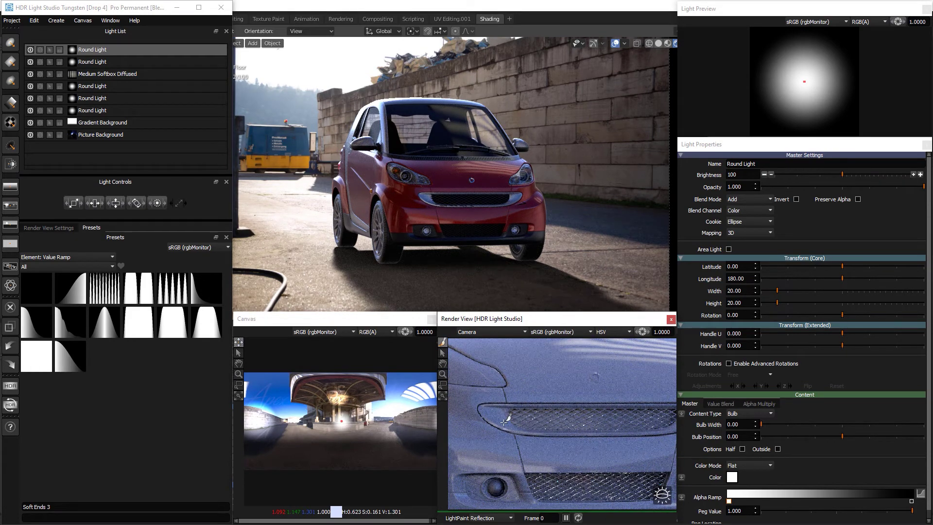
double_click(742, 174)
text(2500)
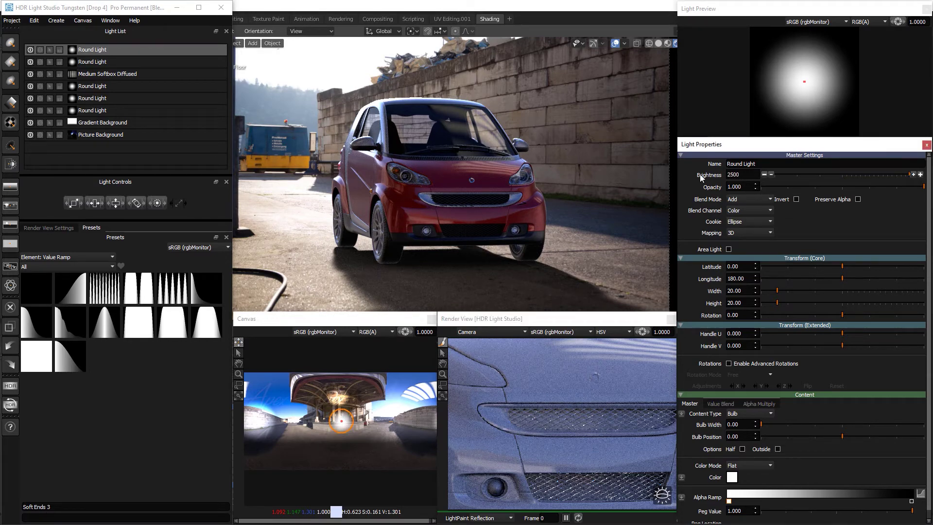
click(747, 197)
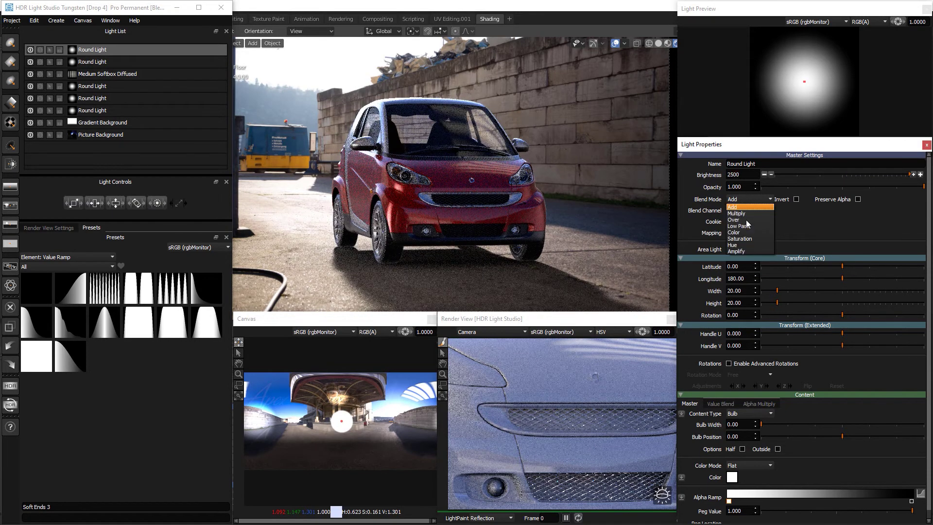
click(748, 250)
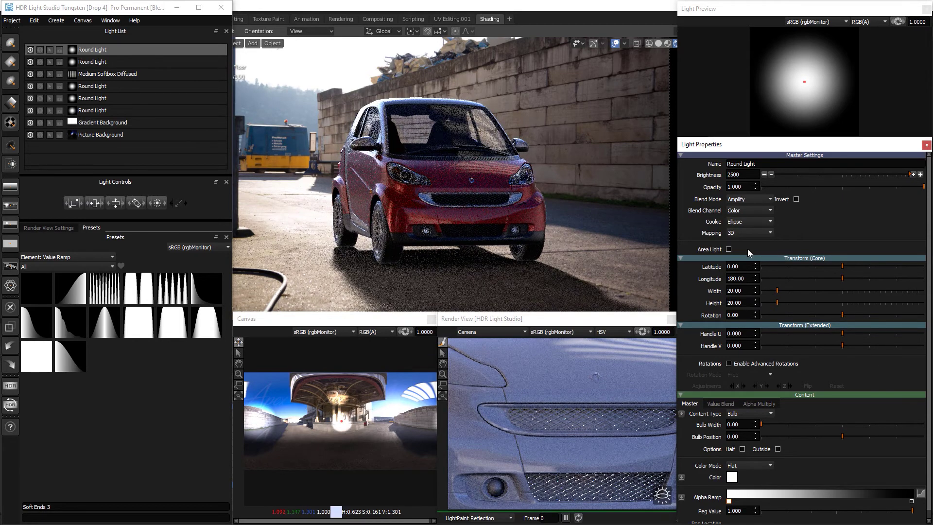
Paint the light's highlight onto the front grille and set its width to 12.
click(505, 417)
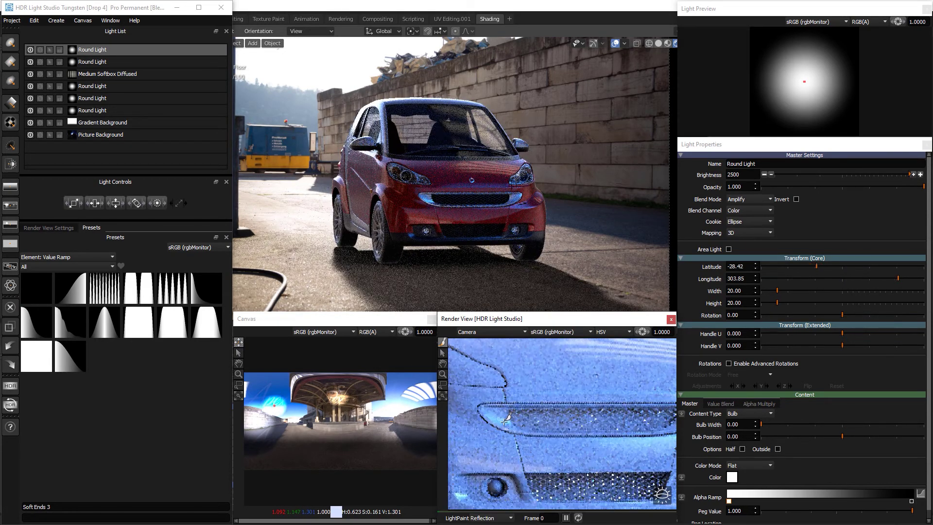
click(505, 420)
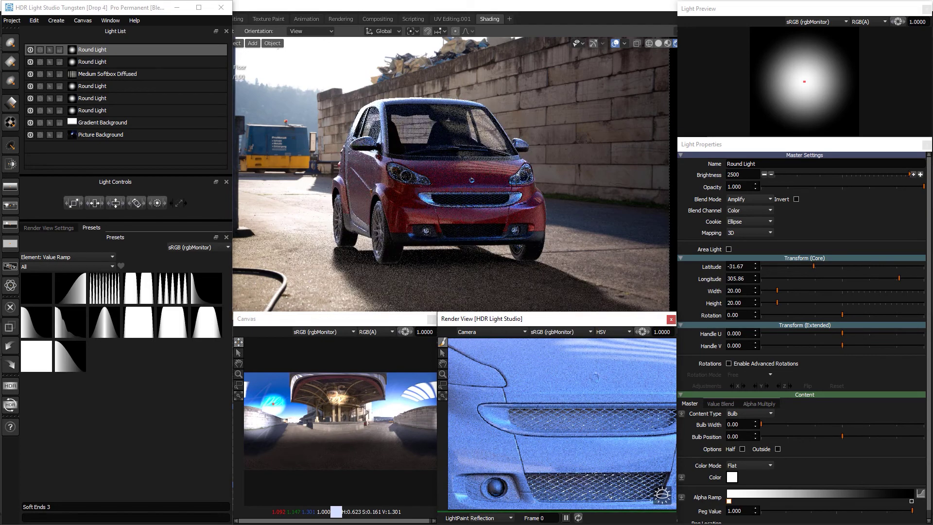
click(739, 290)
text(12)
key(Tab)
key(Tab)
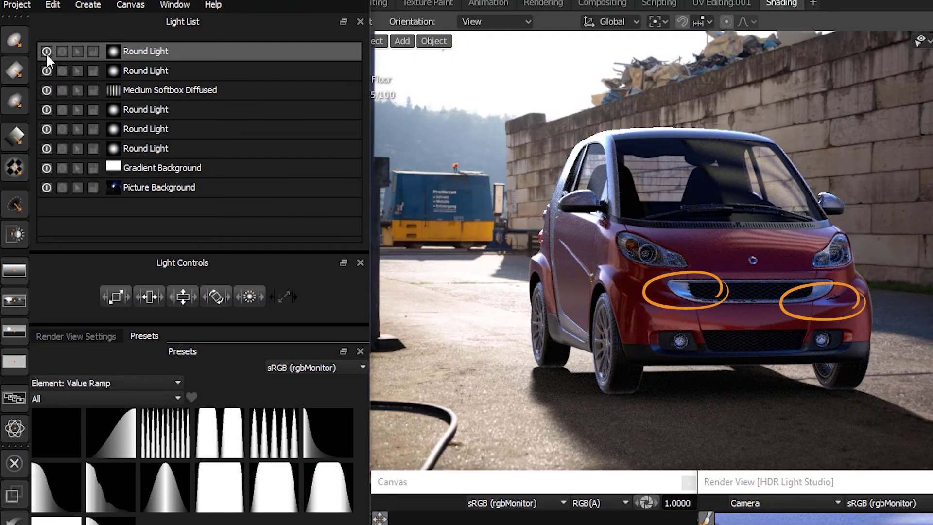
Toggle the first Round Light off and back on to compare the grille highlight.
click(46, 51)
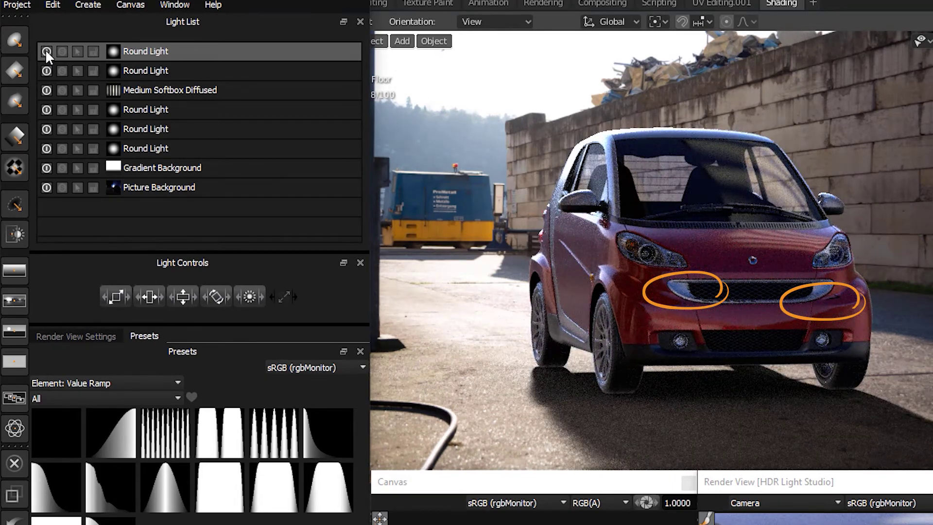
click(46, 51)
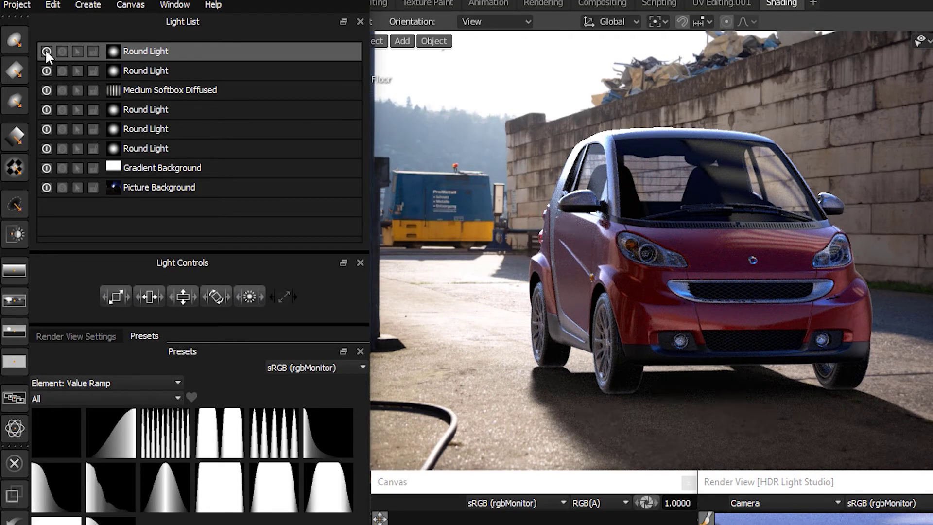
Add a sixth Round Light and paint its highlight onto the car's front corner.
click(17, 40)
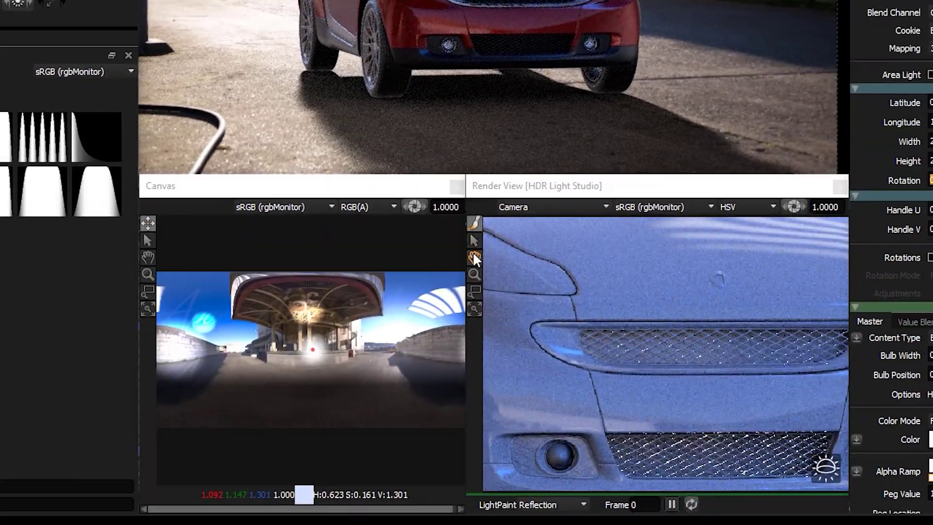
click(474, 258)
drag(762, 282, 585, 322)
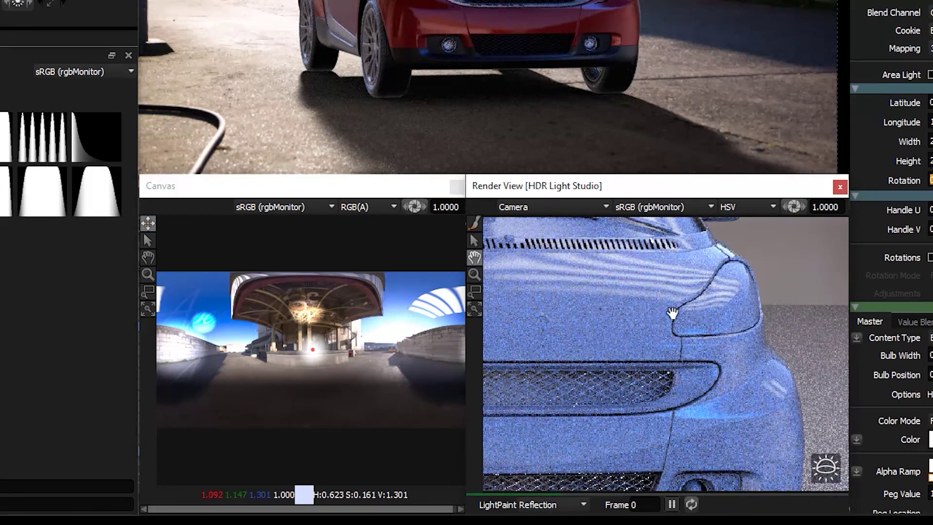
click(474, 223)
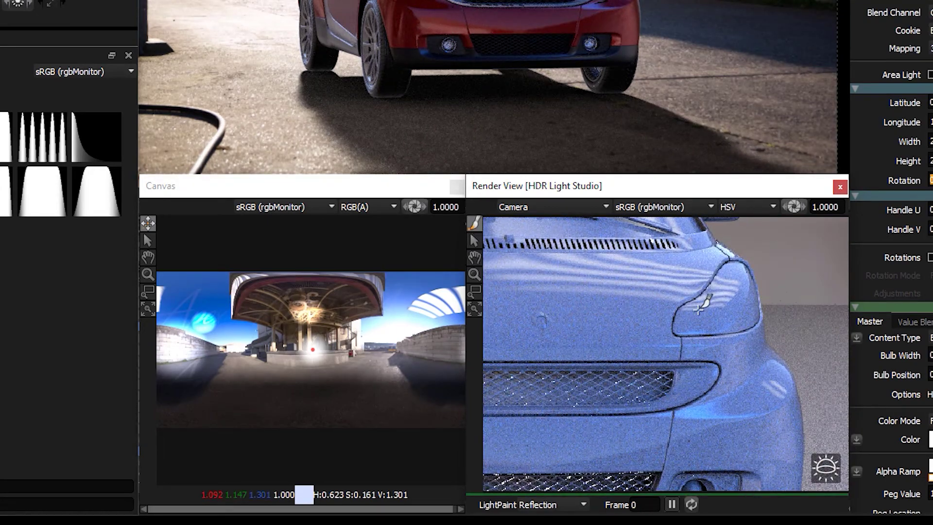
click(743, 313)
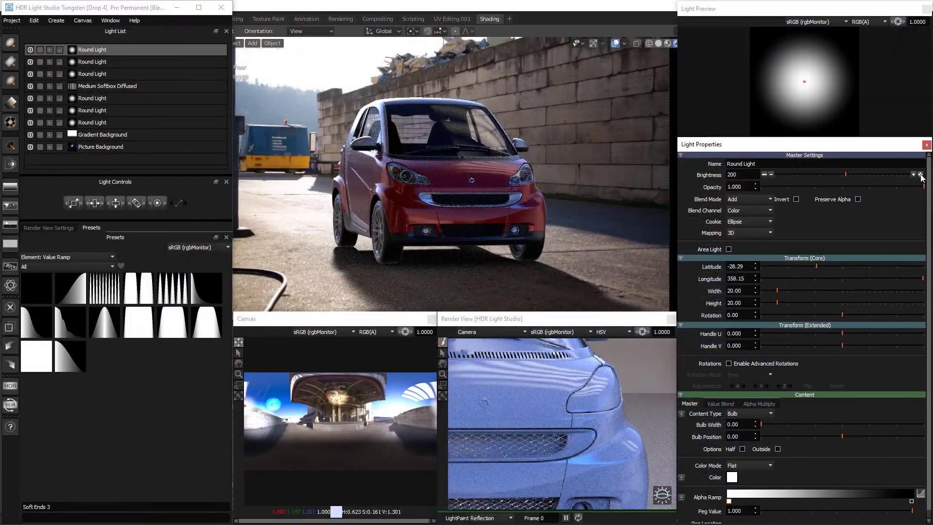
Set the light to brightness 2000, Amplify blending and width 12.
click(920, 174)
click(920, 174)
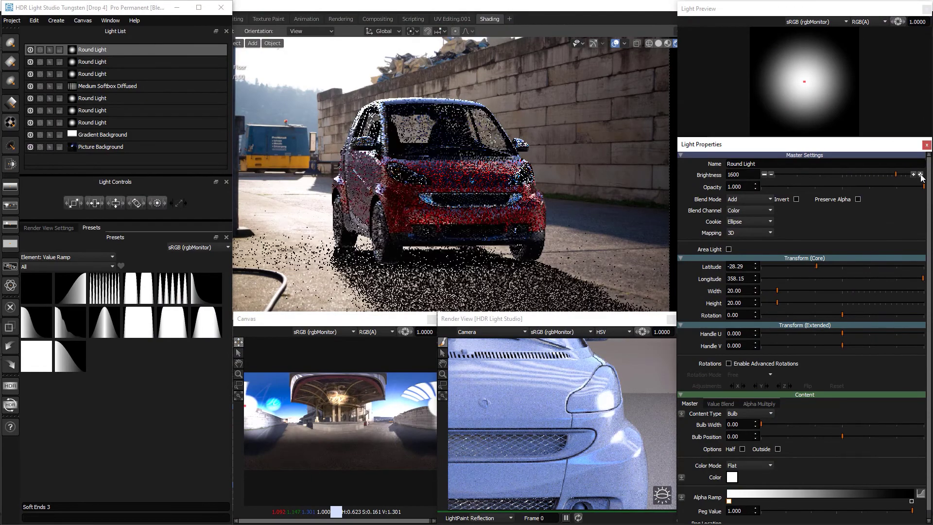
text(2000)
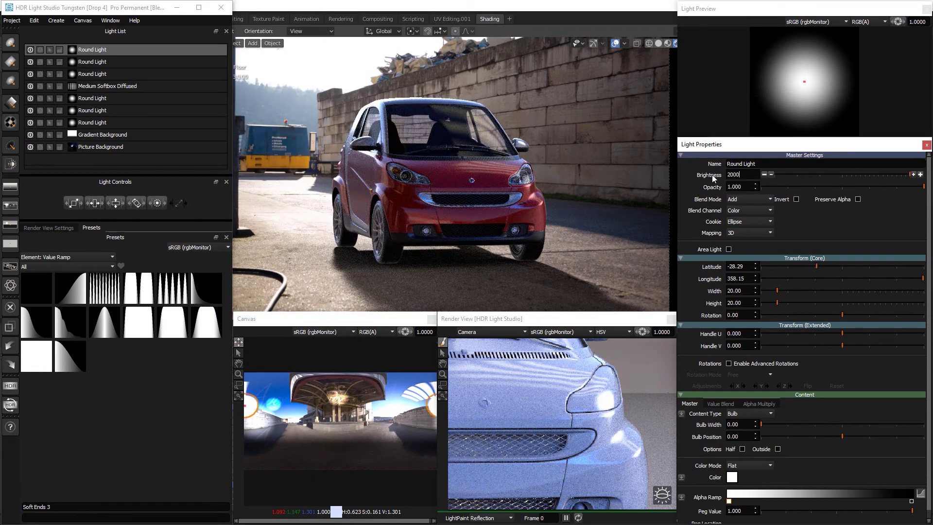
key(Return)
click(742, 199)
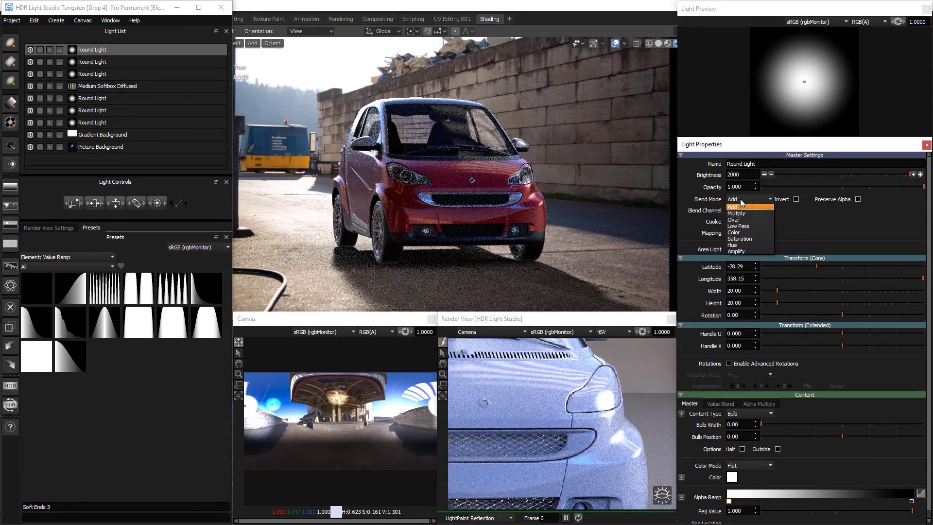
click(748, 250)
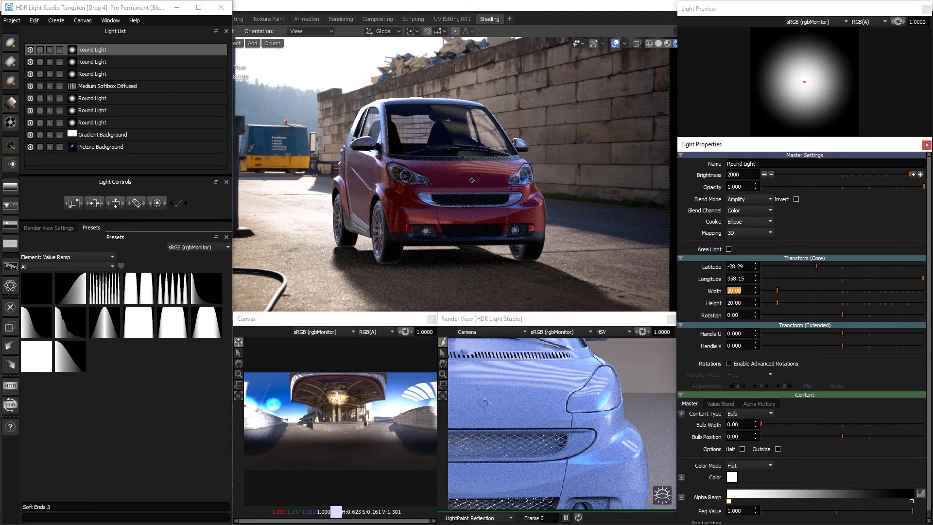
key(Return)
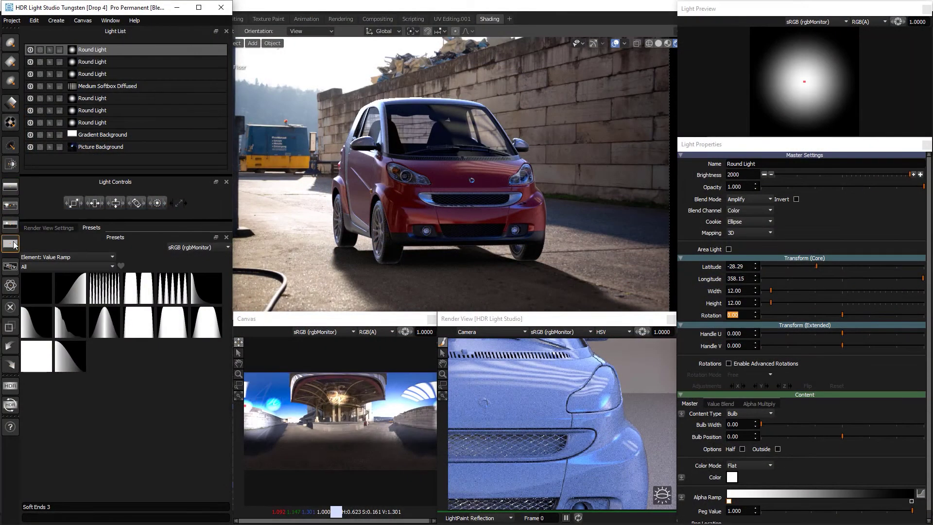
Add a Flat Background with Multiply blending at brightness 150.
click(11, 243)
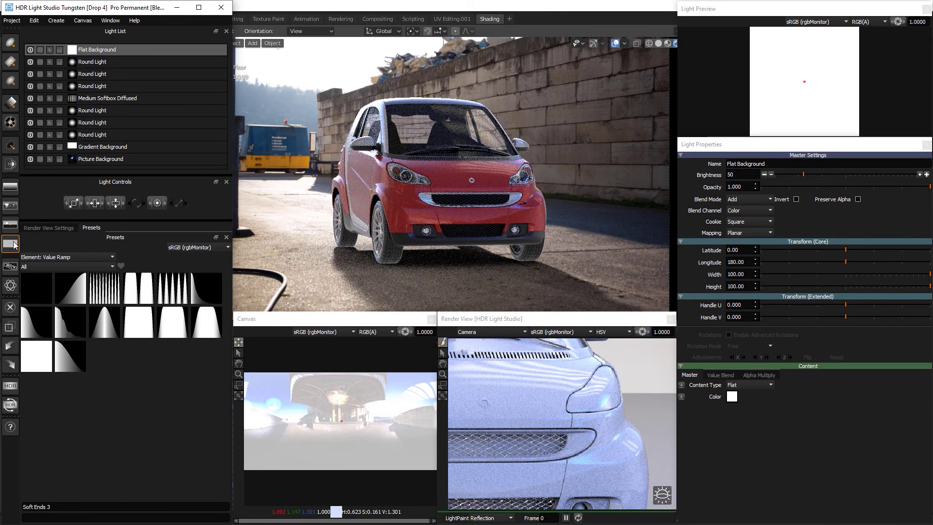
click(734, 201)
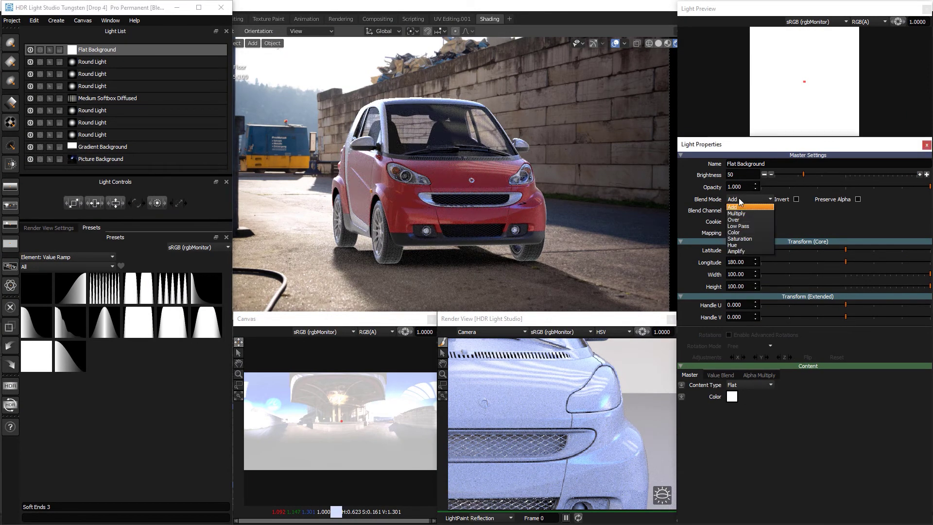
click(743, 214)
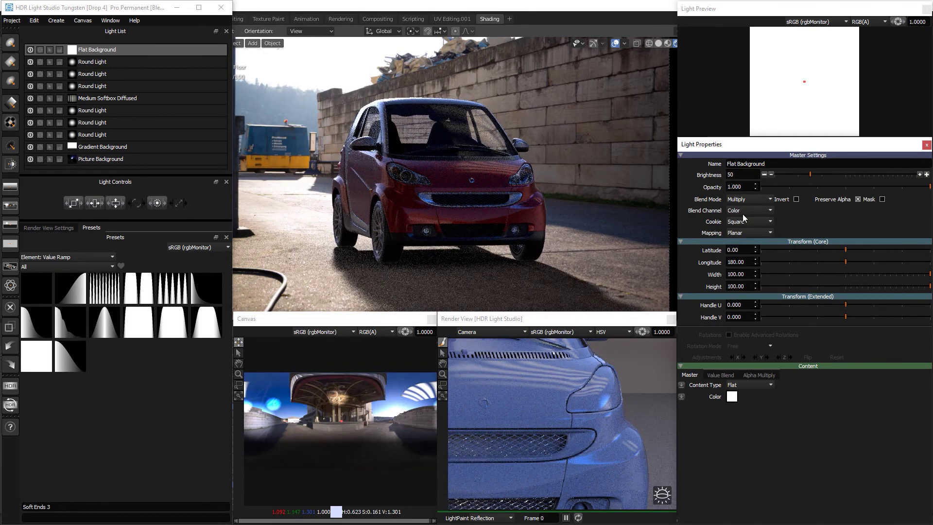
drag(832, 173, 851, 173)
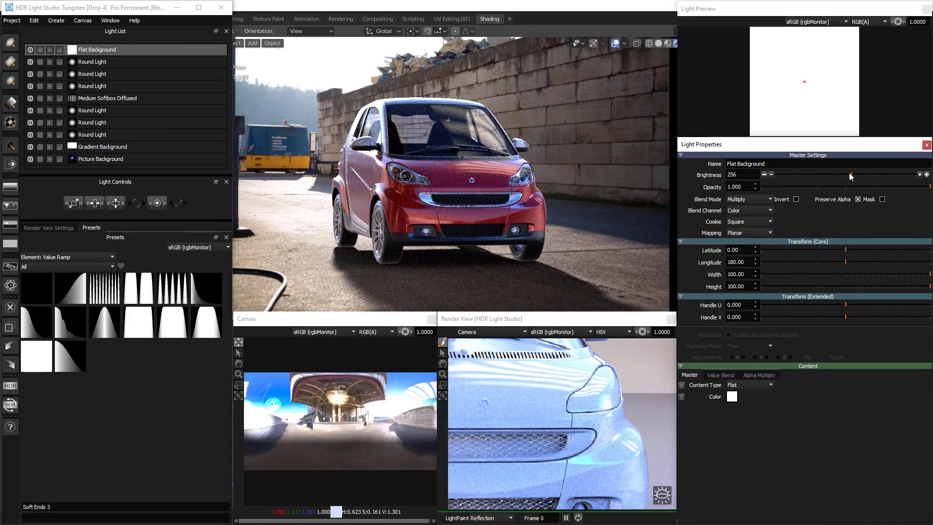
double_click(733, 174)
text(150)
key(Return)
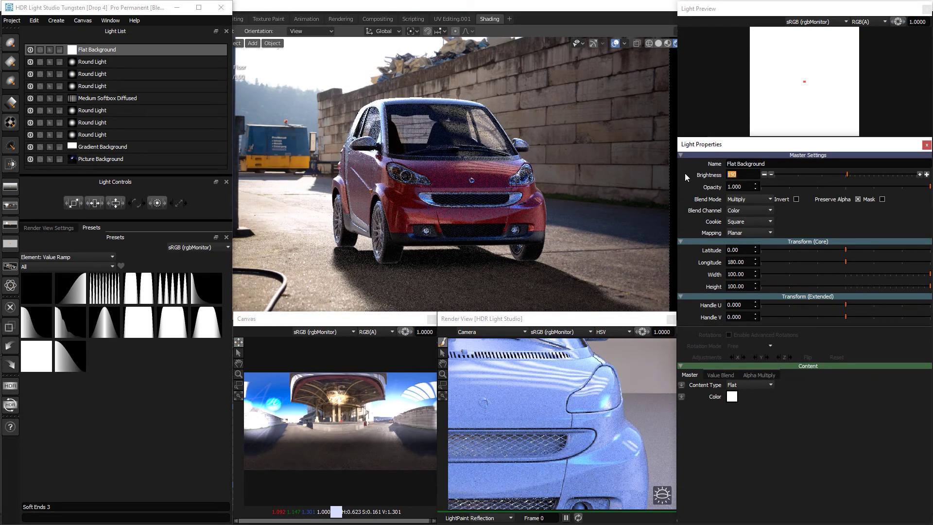
click(40, 160)
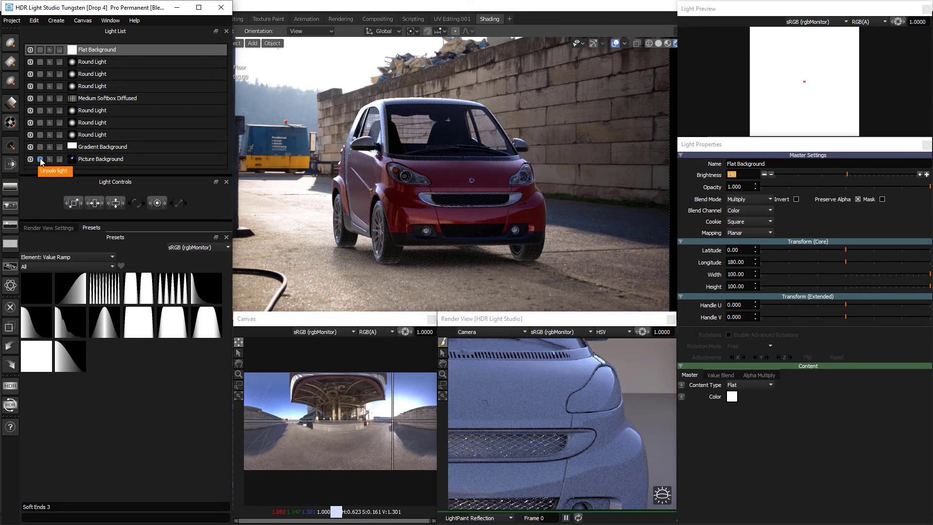
click(41, 160)
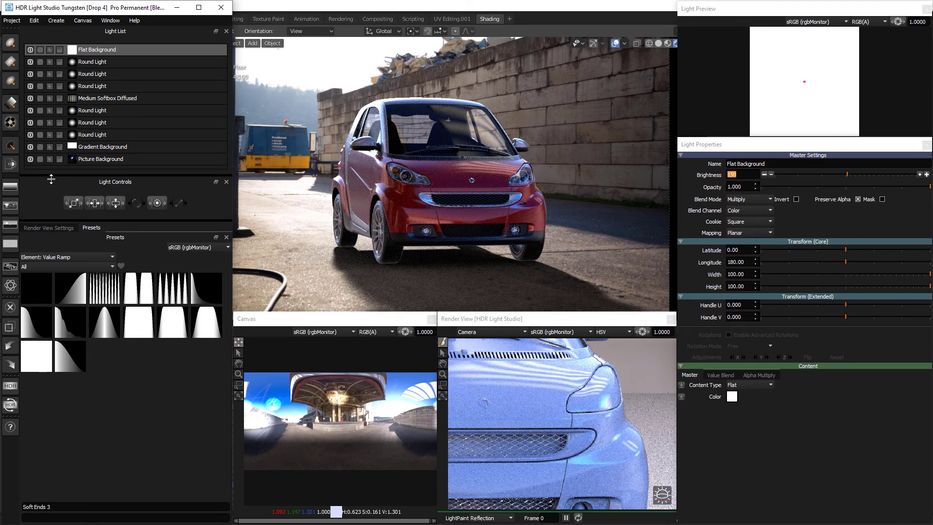
Render the final HDRI at 3000x1500 and save it as adjusted_map.exr on the Desktop.
click(11, 385)
click(228, 174)
click(238, 202)
click(370, 304)
text(adjusted_map)
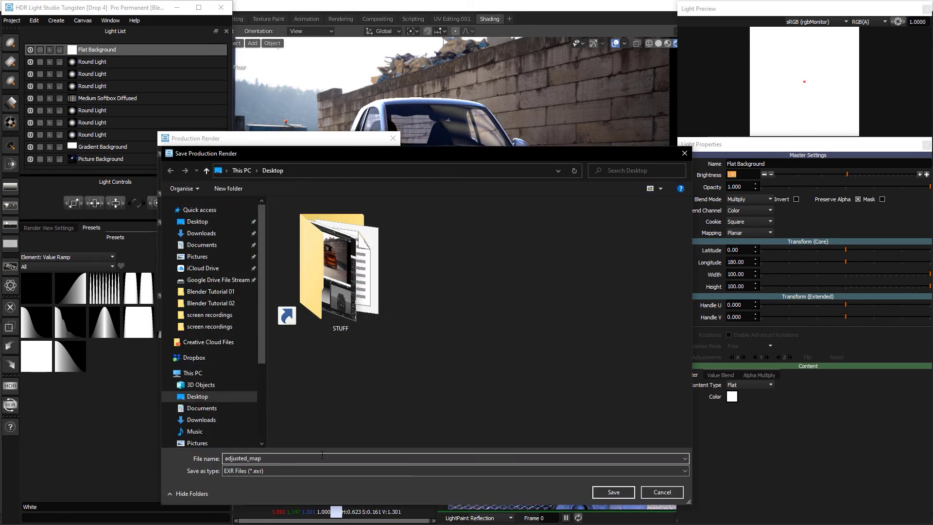
click(608, 493)
click(268, 322)
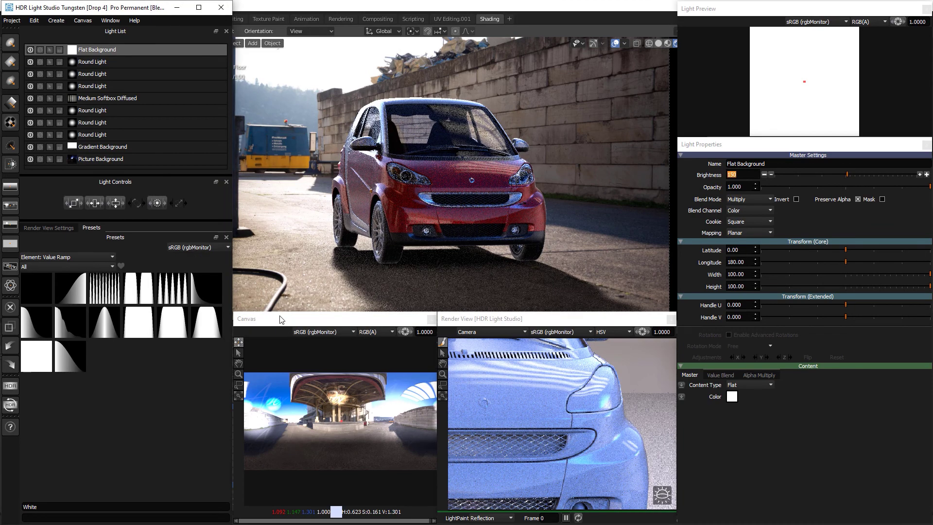
In Blender, stop the live HDR Light Studio session and render the car scene with F12.
click(289, 306)
click(890, 325)
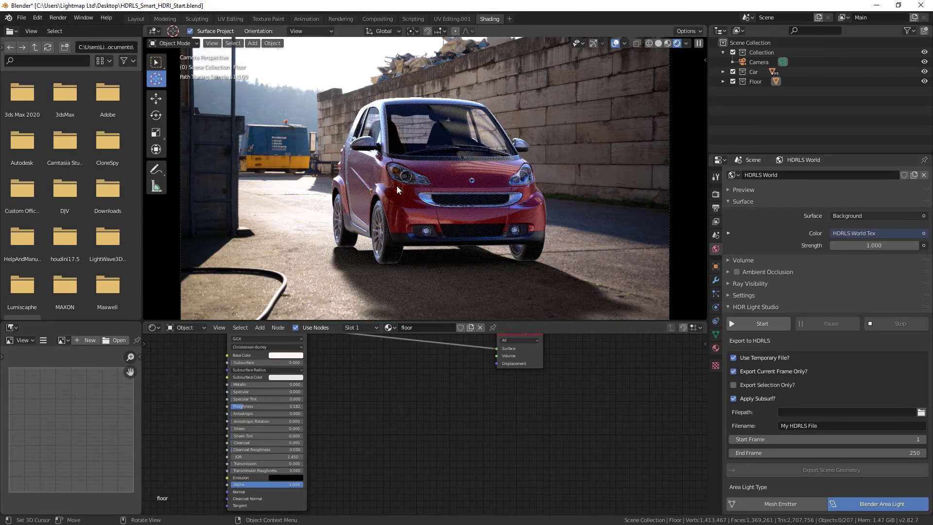
key(F12)
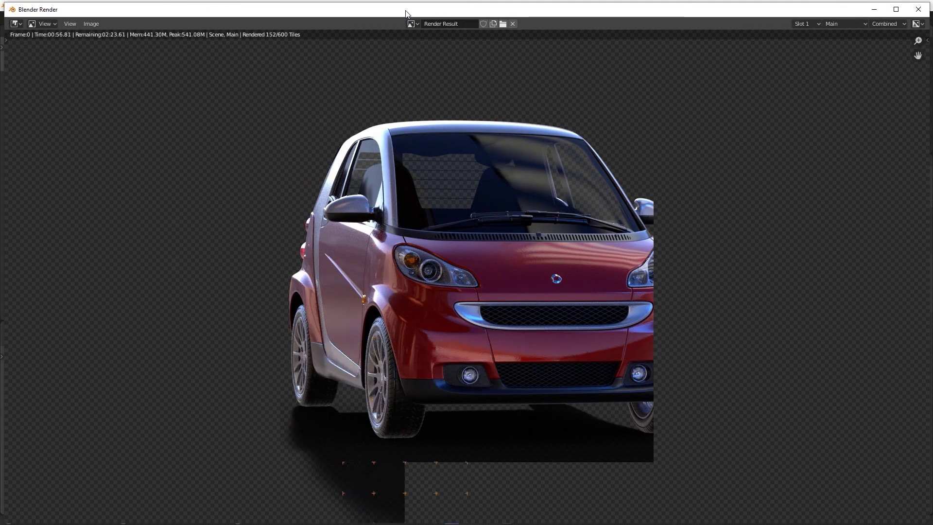